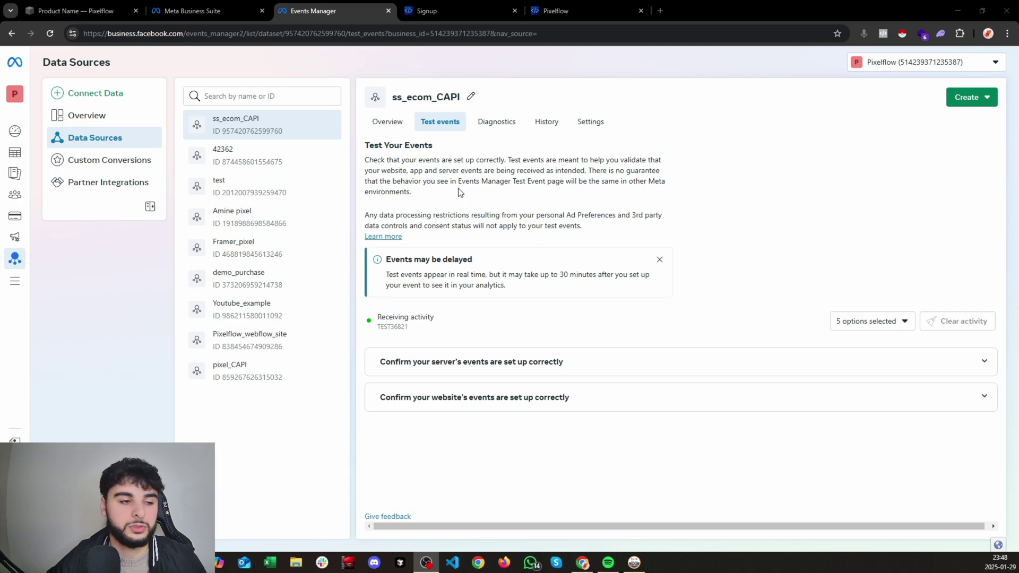
Step: Switch to the Squarespace store, leave the product page preview, and open the site's home page in full-screen preview
{"action": "key", "text": "ctrl+1"}
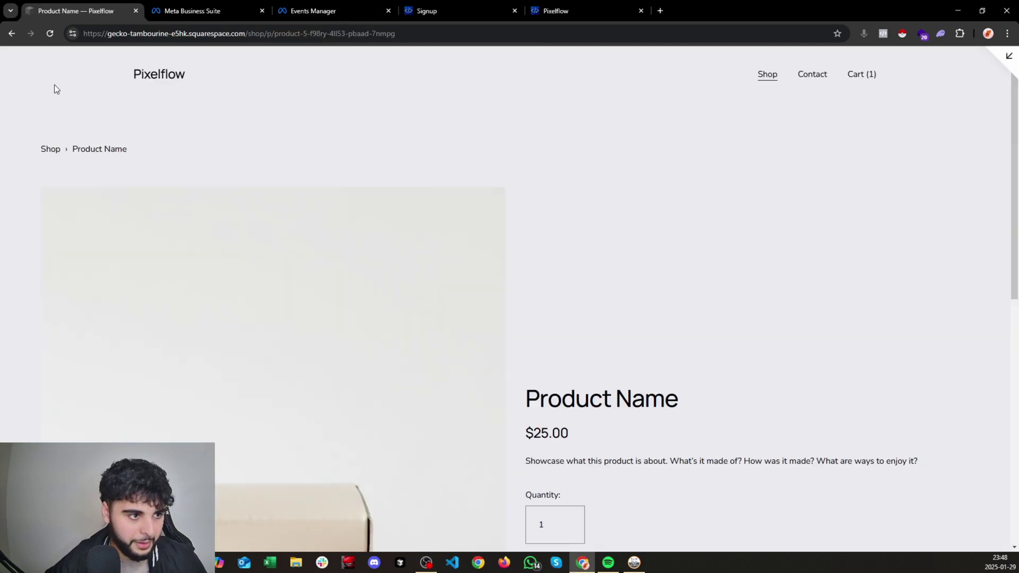
{"action": "left_click", "coordinate": [1008, 57]}
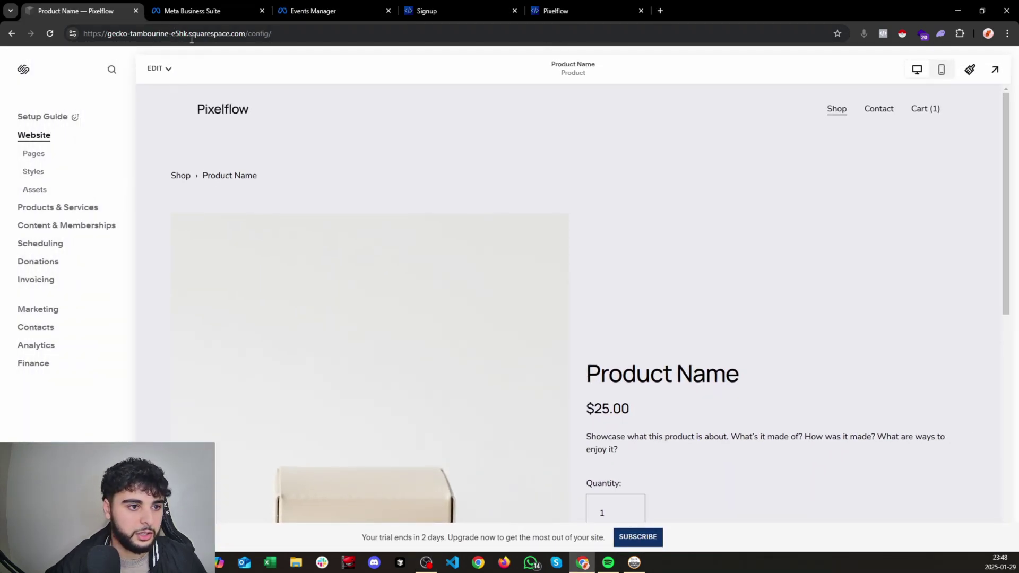
{"action": "left_click_drag", "start_coordinate": [184, 35], "coordinate": [245, 36]}
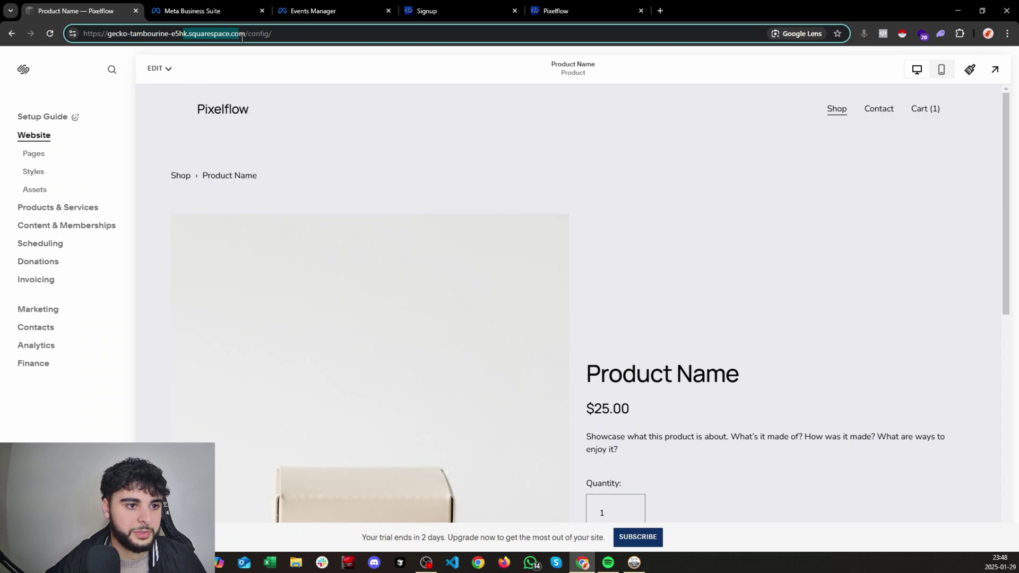
{"action": "left_click", "coordinate": [990, 72]}
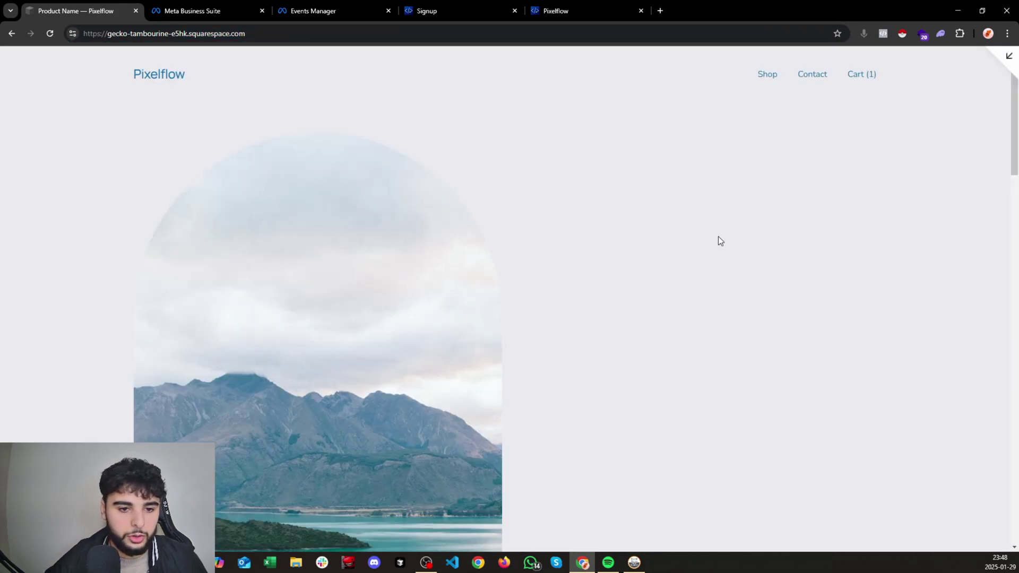
{"action": "scroll", "coordinate": [404, 200], "scroll_direction": "down", "scroll_amount": 2}
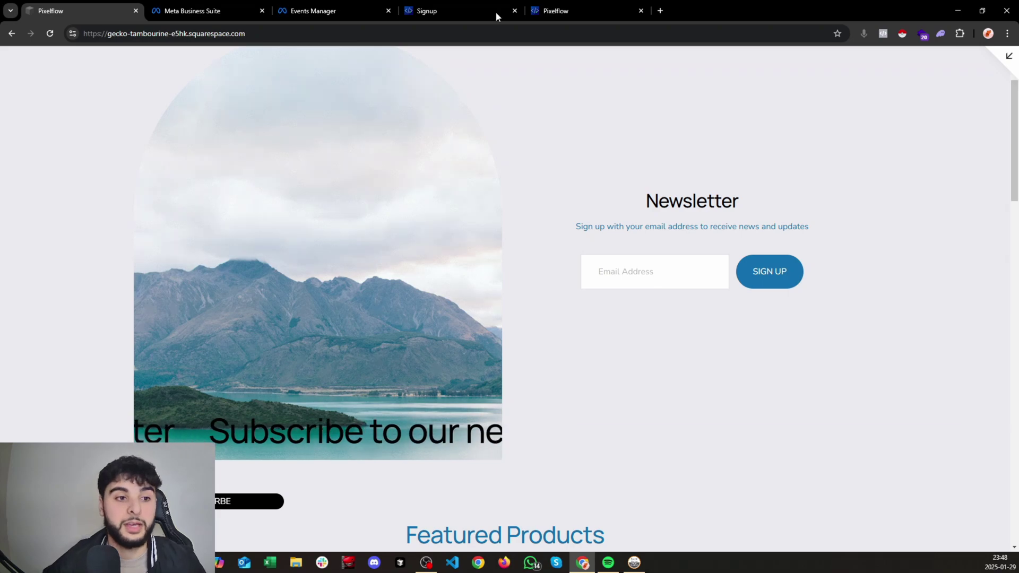
Step: Sign up for the home page newsletter with one of the saved e-mail addresses
{"action": "left_click", "coordinate": [335, 11]}
{"action": "left_click", "coordinate": [95, 16]}
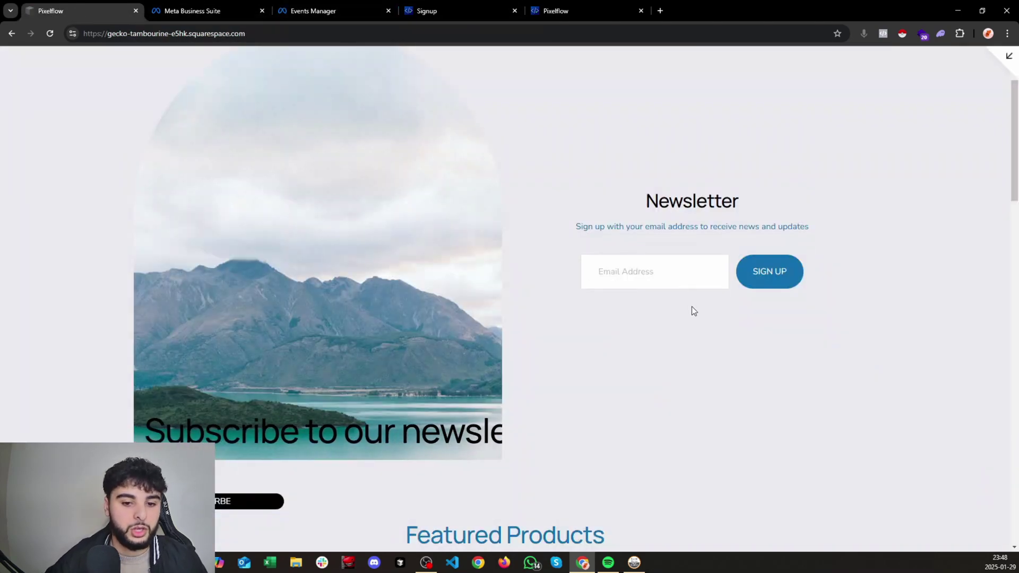
{"action": "left_click", "coordinate": [641, 282]}
{"action": "left_click", "coordinate": [664, 278]}
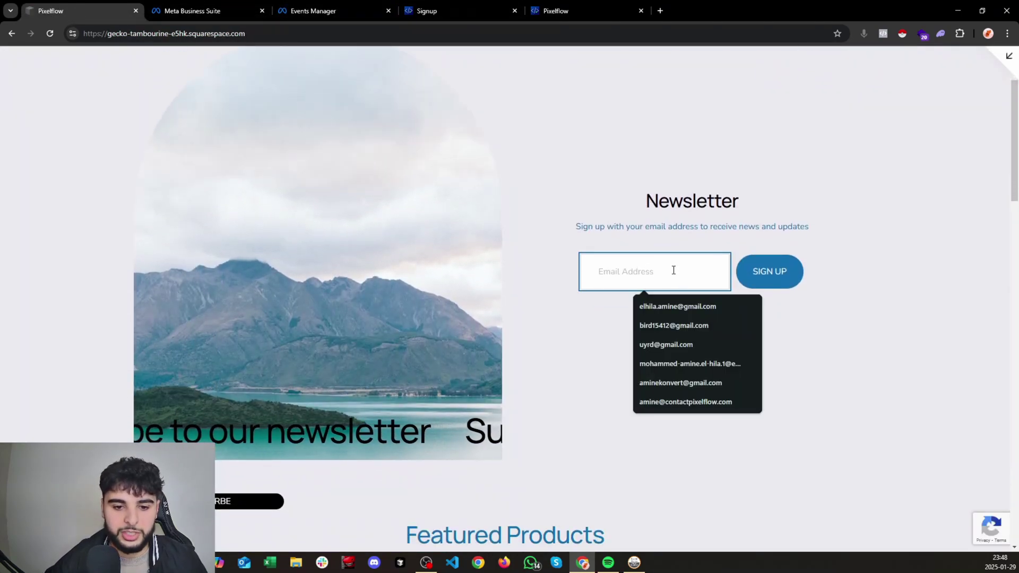
{"action": "left_click", "coordinate": [689, 330]}
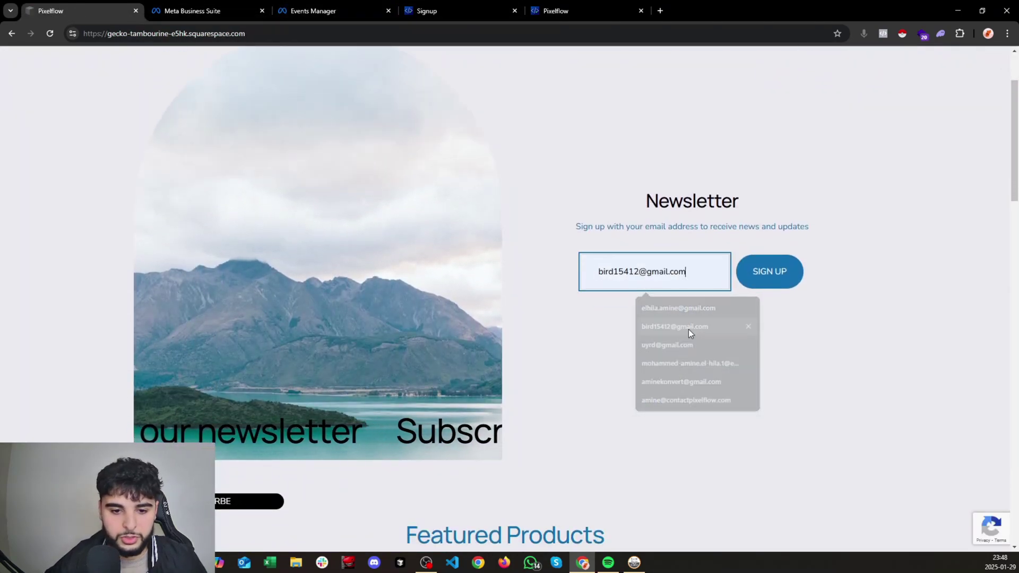
{"action": "left_click", "coordinate": [764, 276]}
Step: Open the full shop catalogue from the home page's Featured Products section
{"action": "scroll", "coordinate": [682, 281], "scroll_direction": "down", "scroll_amount": 1}
{"action": "scroll", "coordinate": [685, 279], "scroll_direction": "down", "scroll_amount": 9}
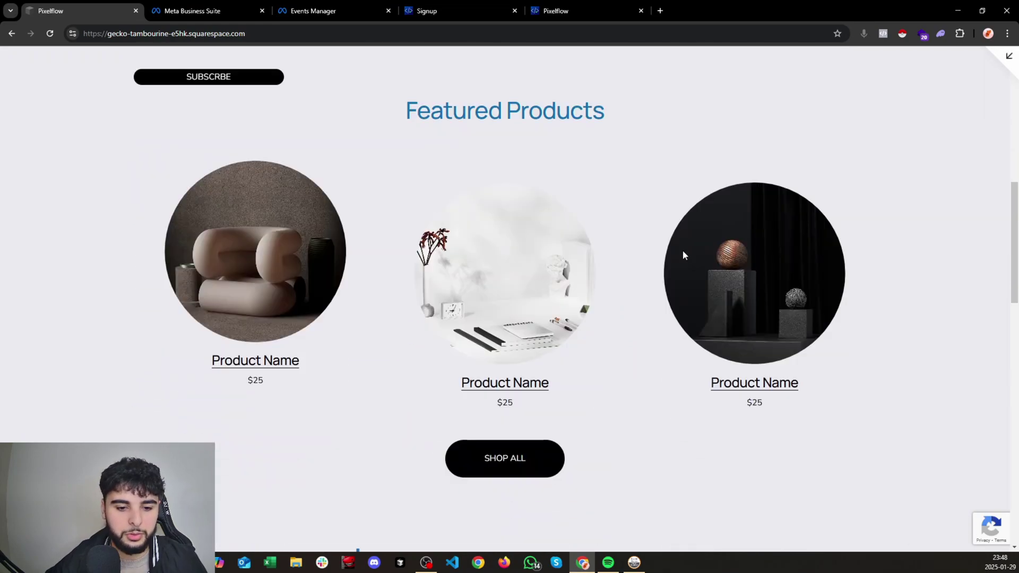
{"action": "scroll", "coordinate": [533, 290], "scroll_direction": "up", "scroll_amount": 2}
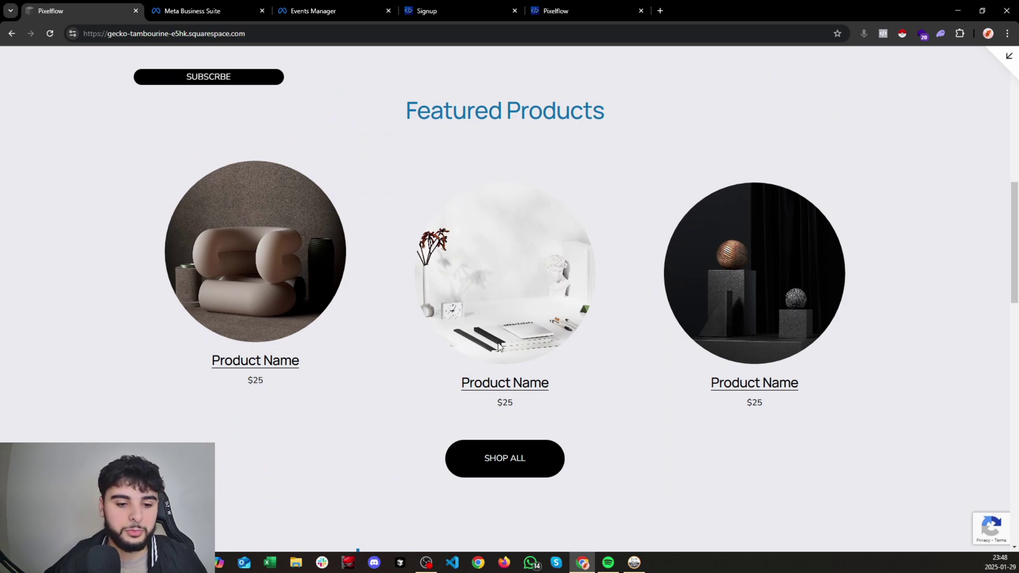
{"action": "left_click", "coordinate": [253, 361]}
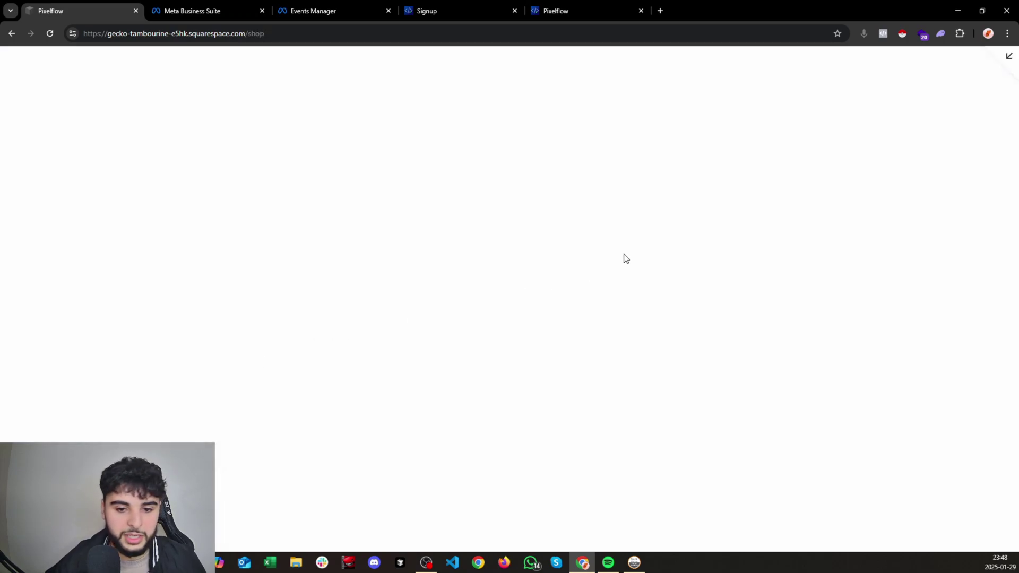
Step: Open the product page of the $25.00 lidded box in the shop catalogue
{"action": "scroll", "coordinate": [624, 266], "scroll_direction": "down", "scroll_amount": 5}
{"action": "scroll", "coordinate": [634, 263], "scroll_direction": "down", "scroll_amount": 2}
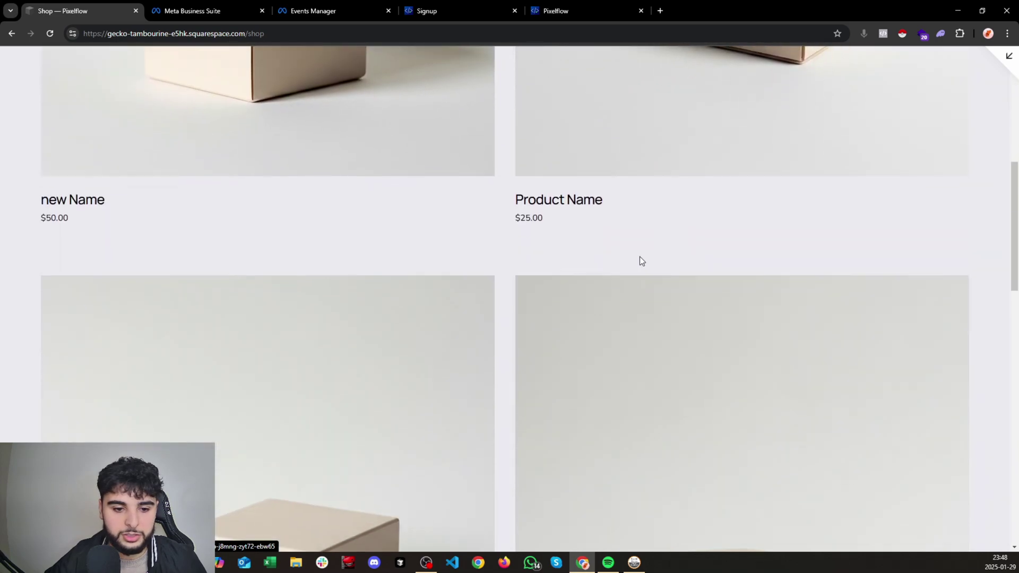
{"action": "scroll", "coordinate": [233, 218], "scroll_direction": "down", "scroll_amount": 2}
{"action": "scroll", "coordinate": [645, 223], "scroll_direction": "down", "scroll_amount": 2}
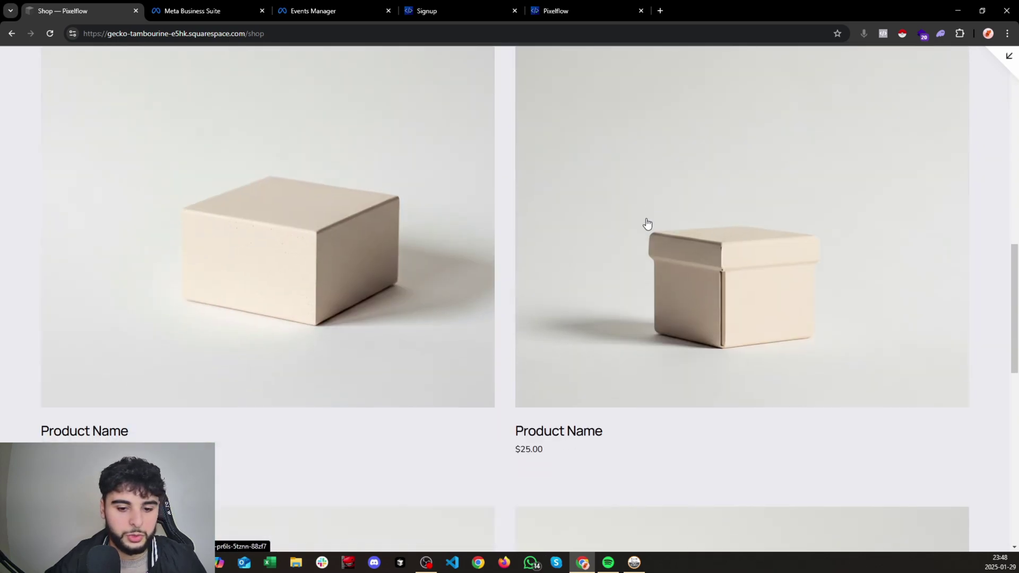
{"action": "left_click", "coordinate": [556, 426]}
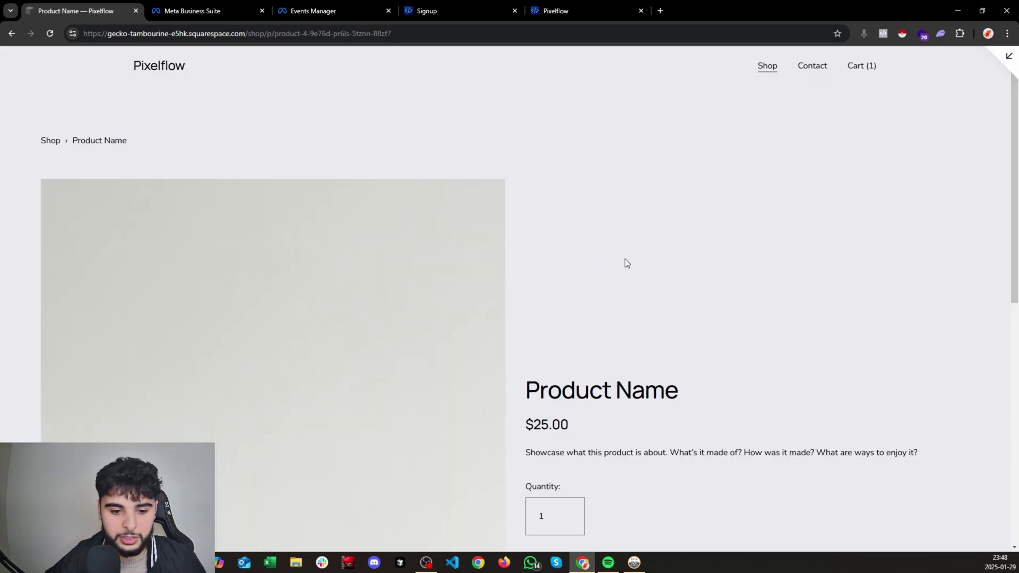
Step: Set the lidded box's quantity to 2 and add it to the cart
{"action": "scroll", "coordinate": [625, 264], "scroll_direction": "down", "scroll_amount": 4}
{"action": "left_click", "coordinate": [567, 312]}
{"action": "scroll", "coordinate": [637, 297], "scroll_direction": "up", "scroll_amount": 4}
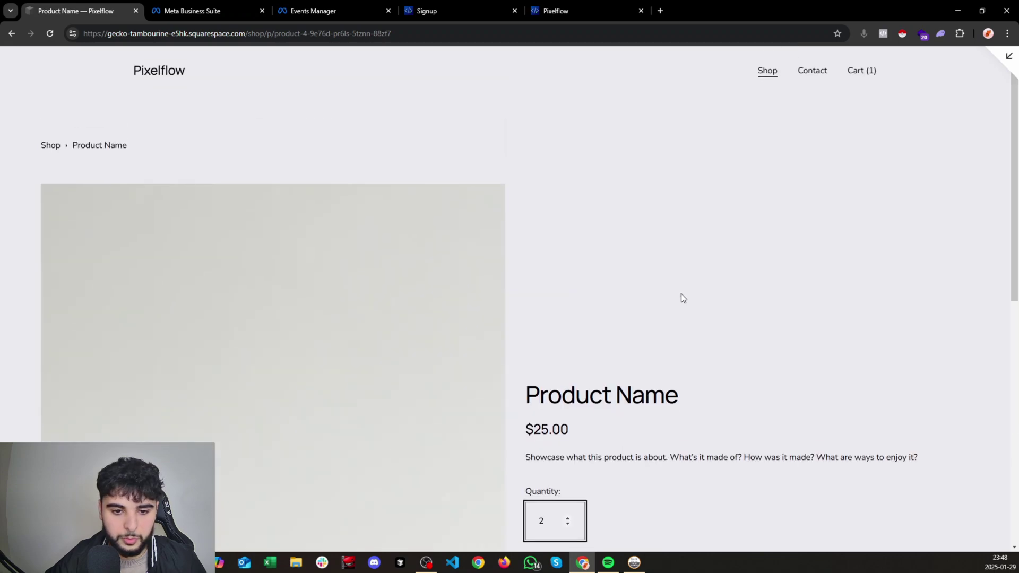
{"action": "scroll", "coordinate": [701, 303], "scroll_direction": "down", "scroll_amount": 6}
{"action": "scroll", "coordinate": [709, 323], "scroll_direction": "down", "scroll_amount": 3}
{"action": "scroll", "coordinate": [732, 308], "scroll_direction": "up", "scroll_amount": 4}
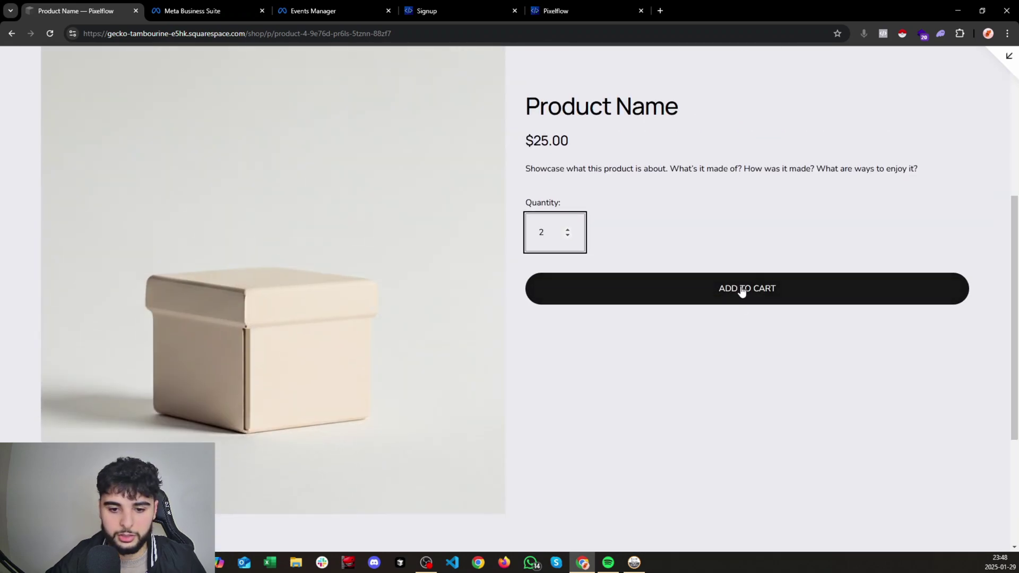
{"action": "left_click", "coordinate": [743, 288]}
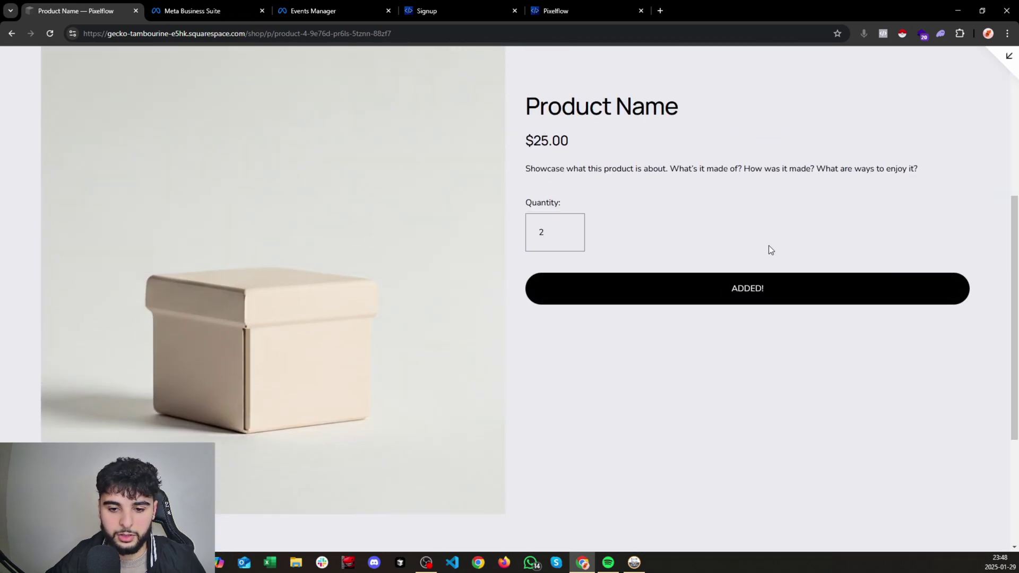
Step: Remove the single-quantity product from the shopping cart and proceed to checkout with the remaining item
{"action": "scroll", "coordinate": [828, 212], "scroll_direction": "up", "scroll_amount": 5}
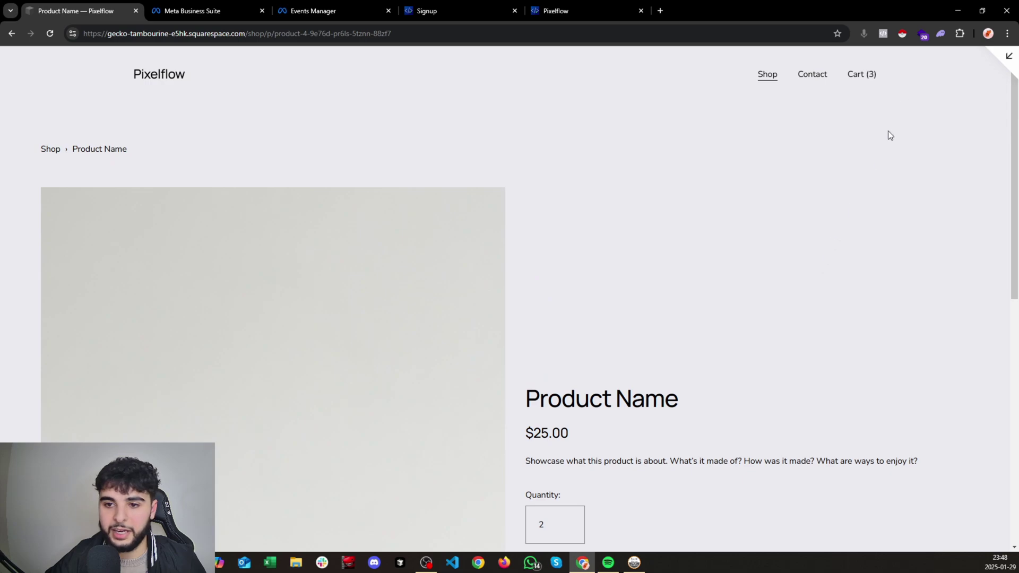
{"action": "left_click", "coordinate": [864, 75]}
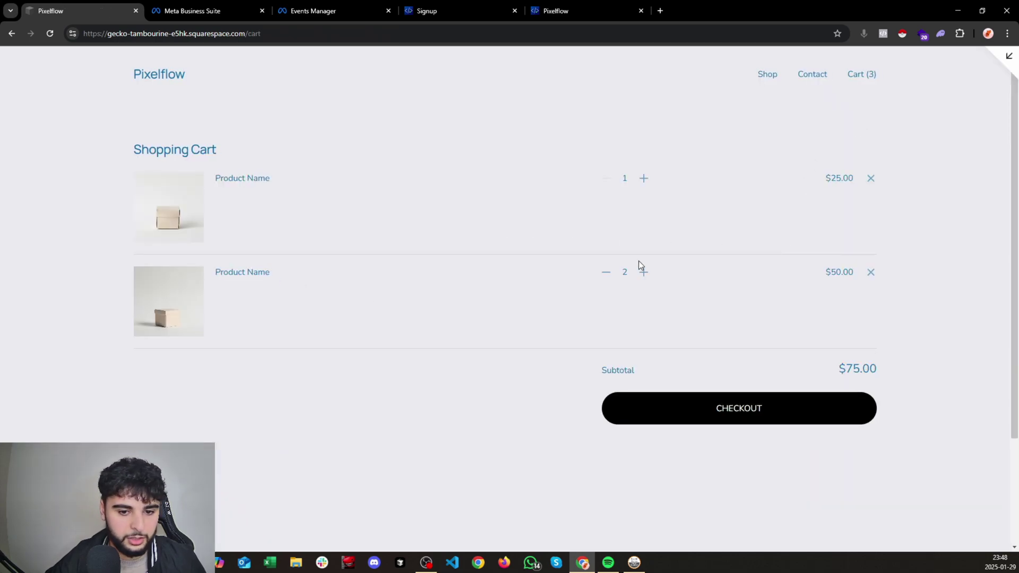
{"action": "left_click", "coordinate": [871, 178]}
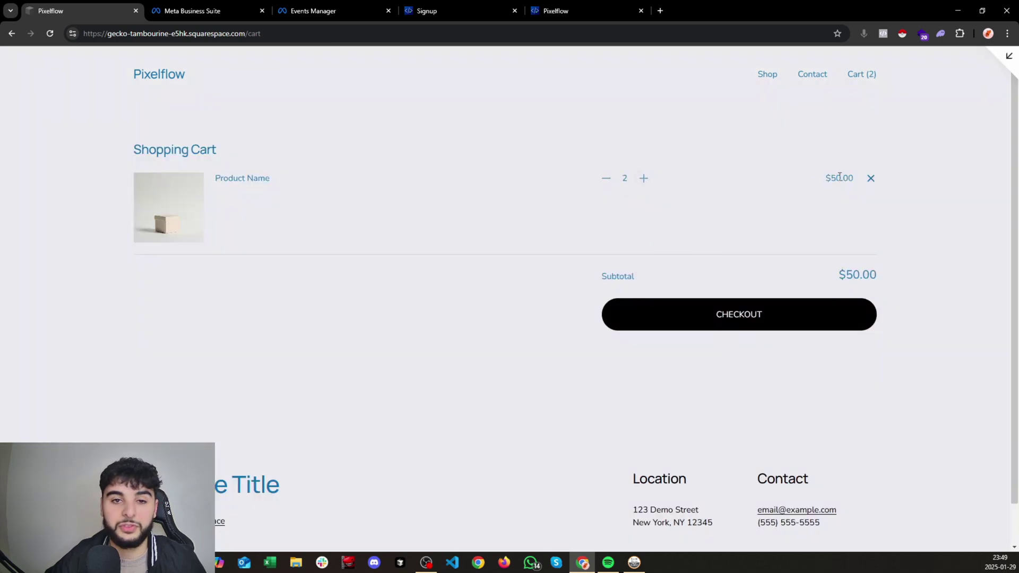
{"action": "left_click", "coordinate": [703, 325]}
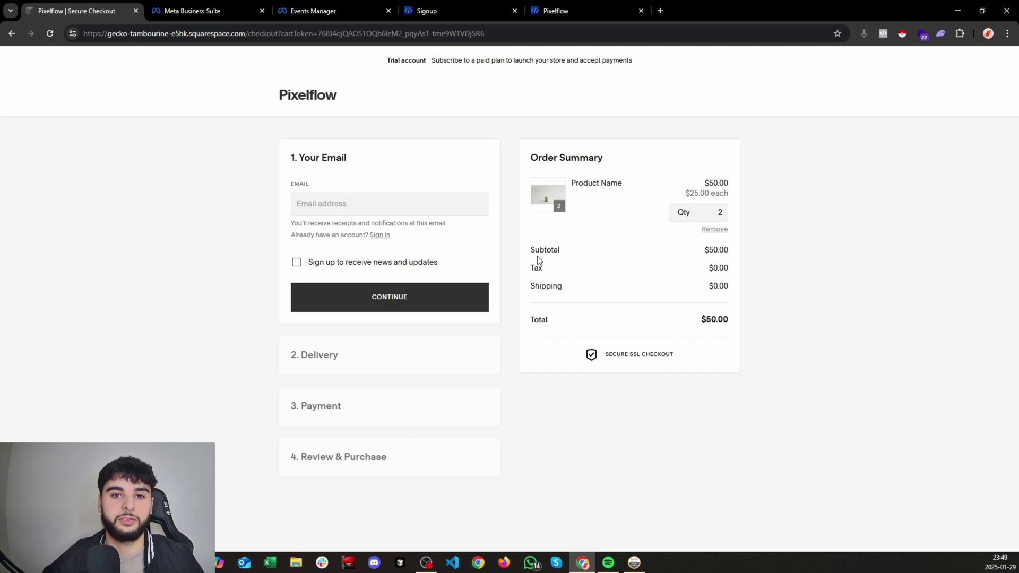
Step: Switch to Meta Events Manager and review the received test events, including the details of the earliest View content event
{"action": "left_click", "coordinate": [313, 10]}
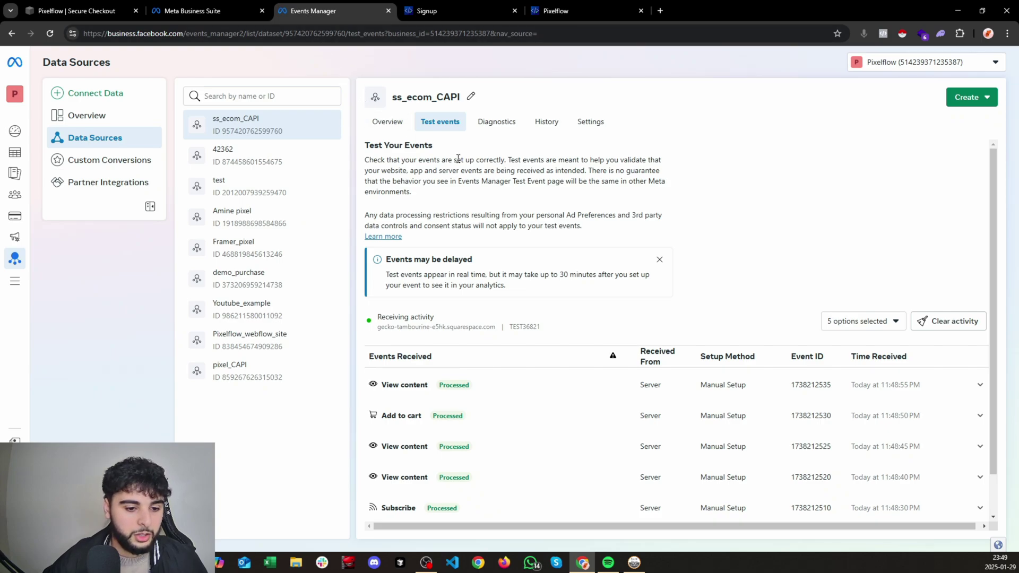
{"action": "scroll", "coordinate": [458, 158], "scroll_direction": "down", "scroll_amount": 1}
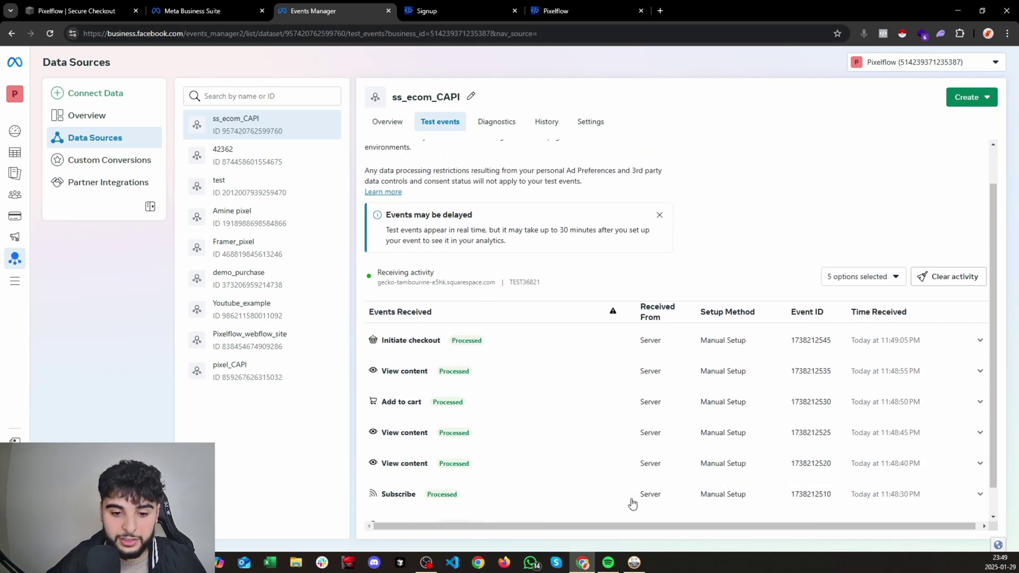
{"action": "scroll", "coordinate": [637, 503], "scroll_direction": "down", "scroll_amount": 1}
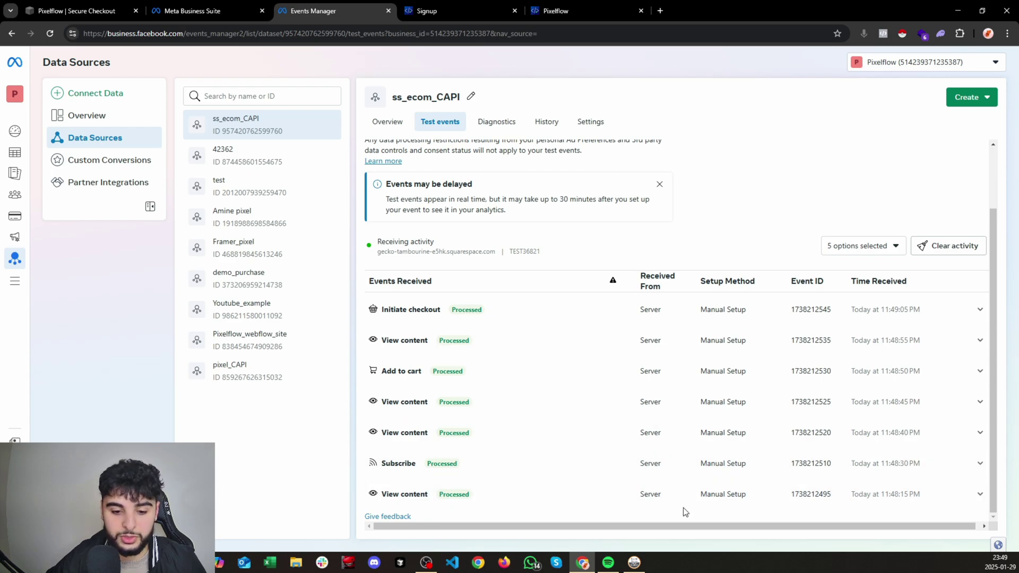
{"action": "left_click", "coordinate": [716, 498]}
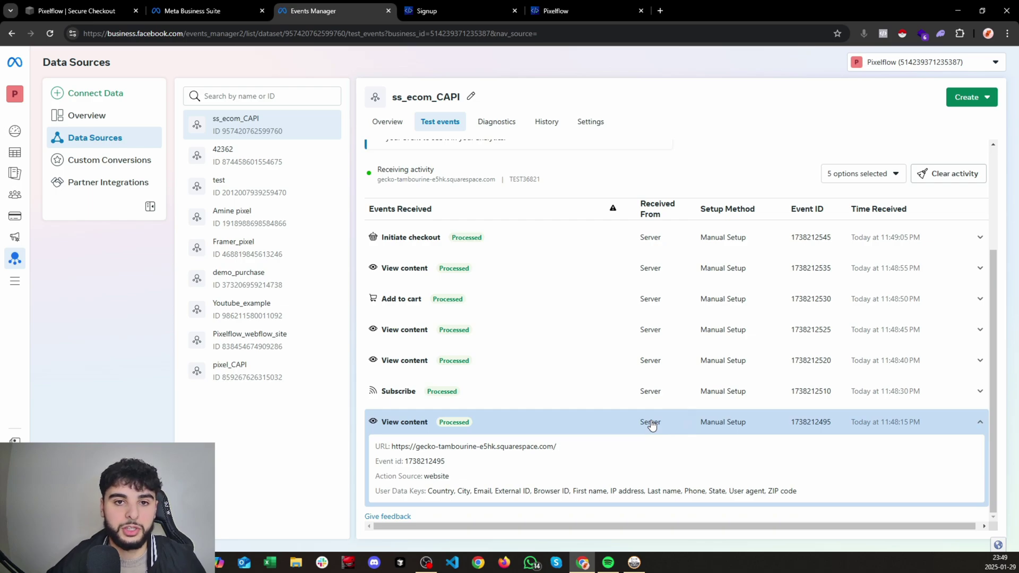
{"action": "left_click", "coordinate": [470, 430]}
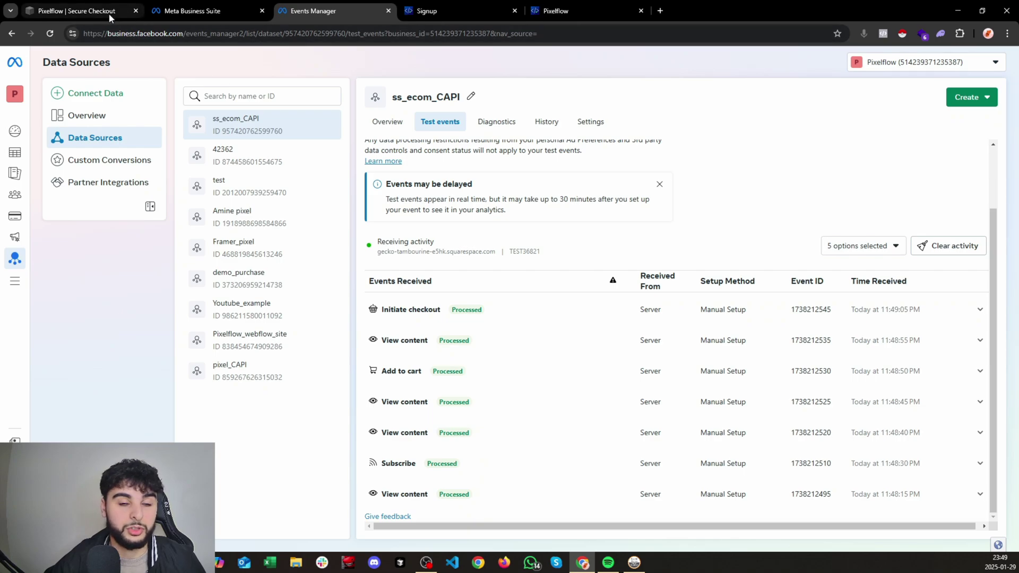
Step: Expand the Subscribe test event and examine its user data keys
{"action": "left_click", "coordinate": [414, 465]}
{"action": "scroll", "coordinate": [404, 464], "scroll_direction": "down", "scroll_amount": 1}
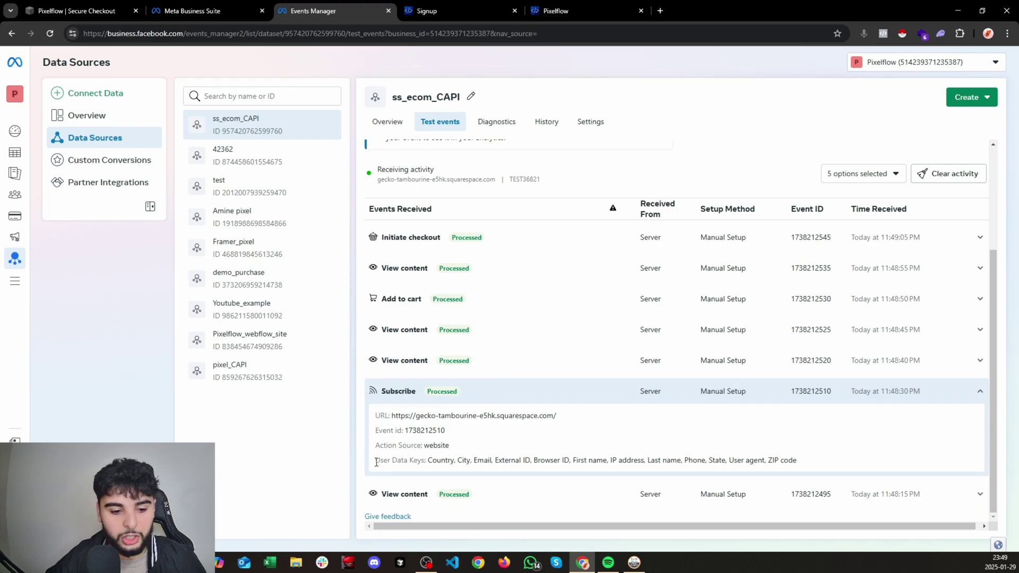
{"action": "left_click_drag", "start_coordinate": [375, 461], "coordinate": [425, 463]}
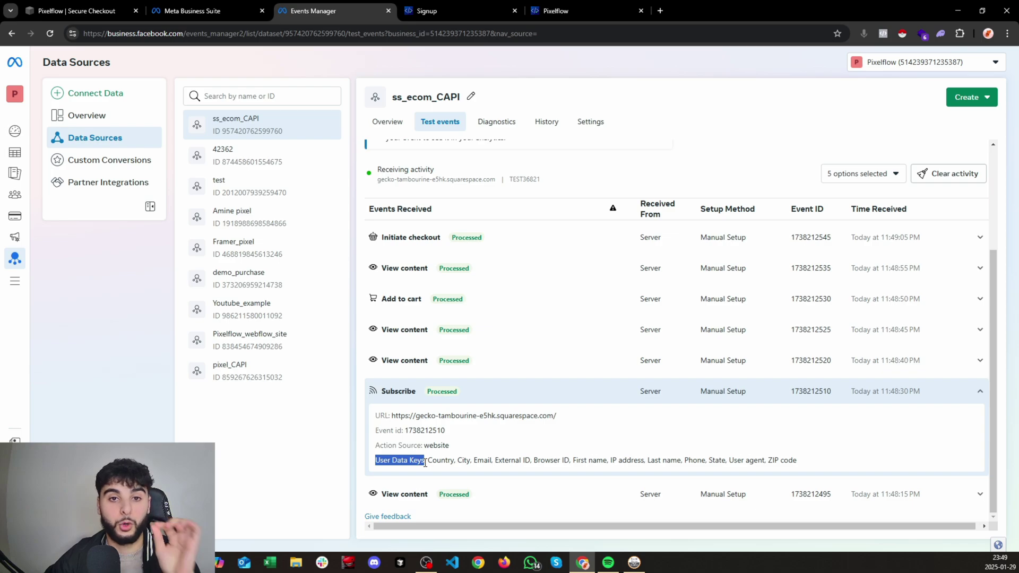
{"action": "left_click", "coordinate": [425, 463]}
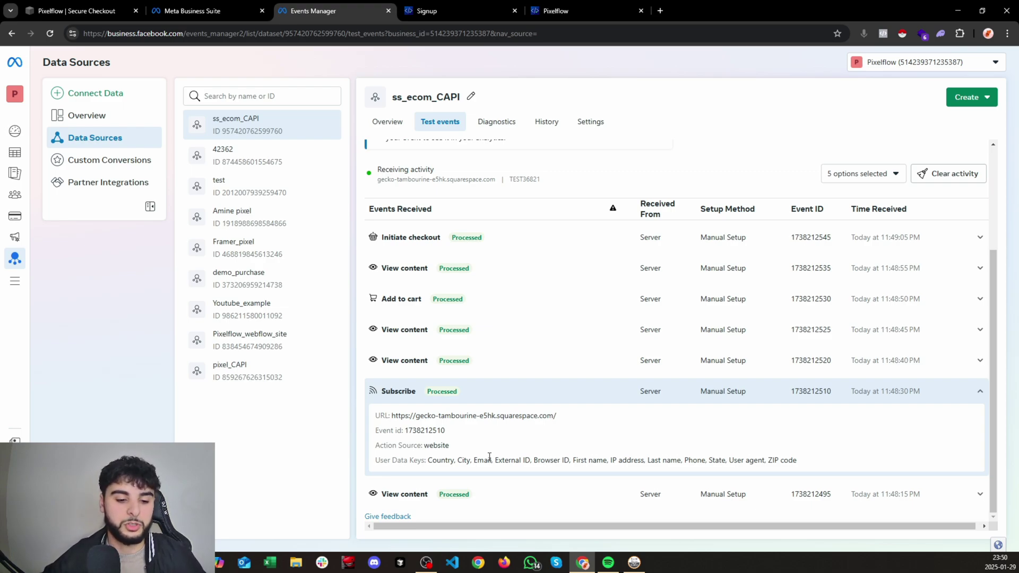
{"action": "left_click_drag", "start_coordinate": [437, 460], "coordinate": [459, 460]}
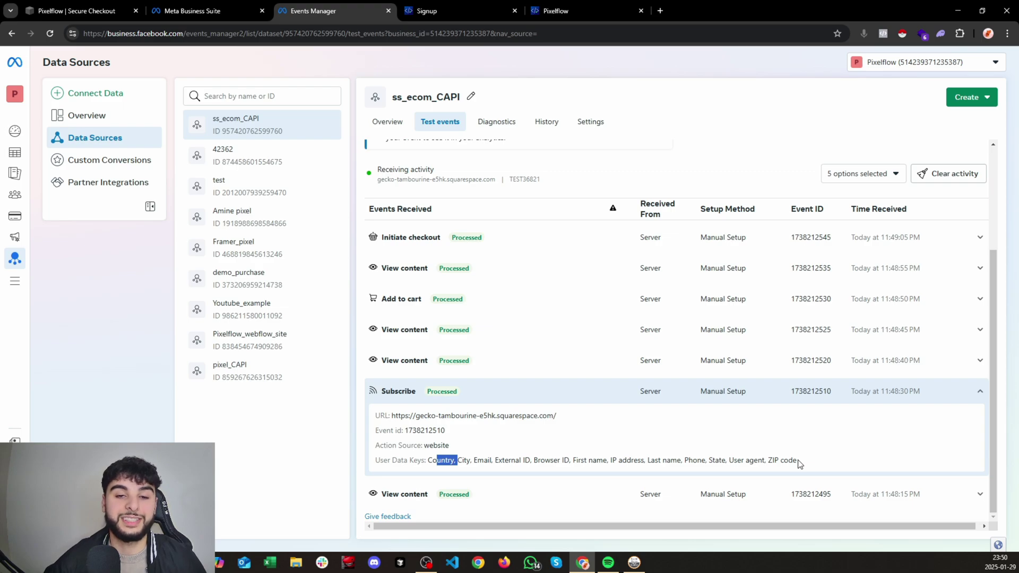
Step: Check the earliest View content event's user data keys, and collapse the details of both expanded events
{"action": "left_click", "coordinate": [417, 504]}
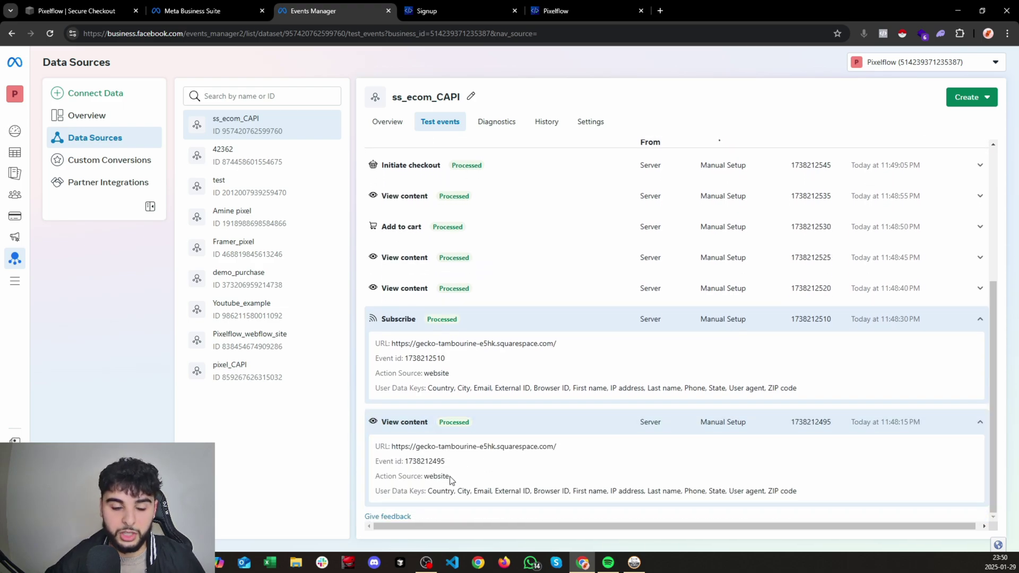
{"action": "left_click_drag", "start_coordinate": [427, 491], "coordinate": [816, 493]}
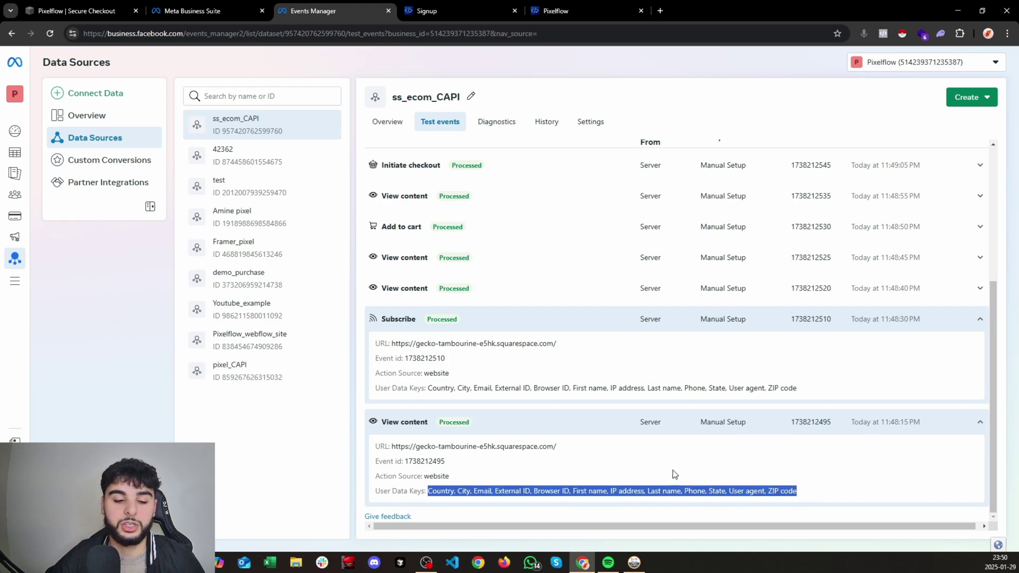
{"action": "left_click", "coordinate": [498, 428]}
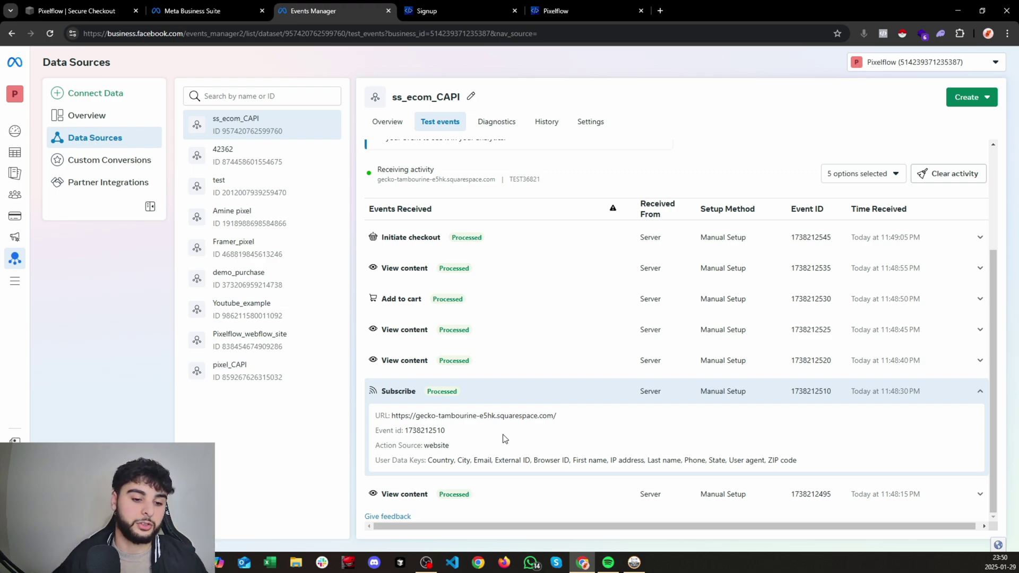
{"action": "left_click", "coordinate": [482, 393]}
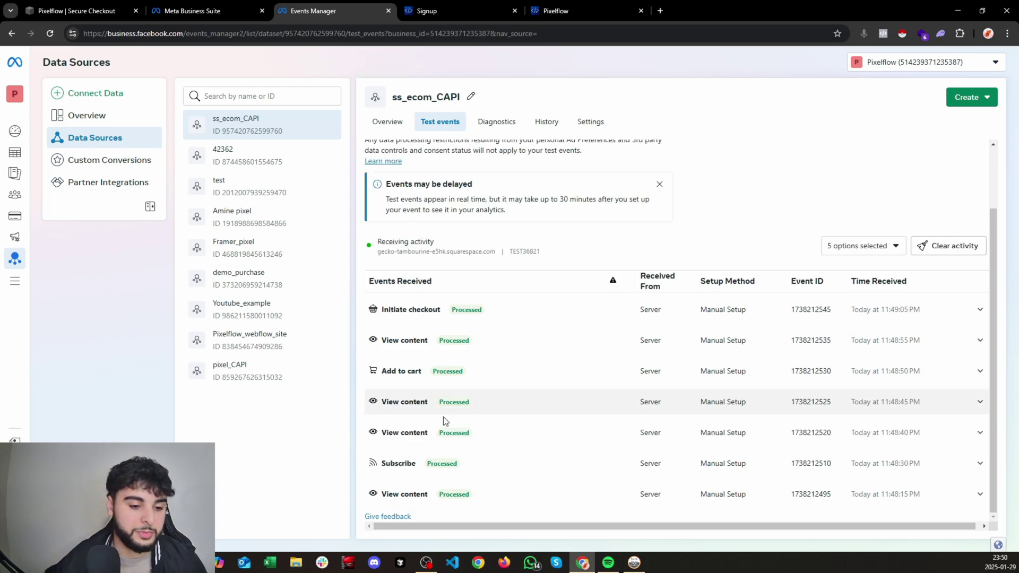
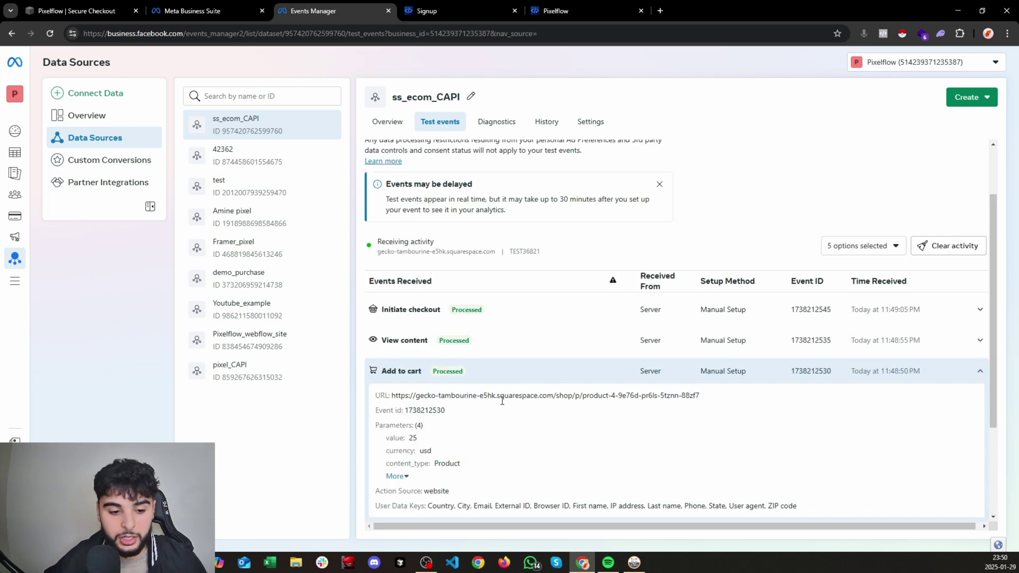
Step: Show all parameters of the Add to cart event and examine its value, currency, content type and content name
{"action": "double_click", "coordinate": [414, 299]}
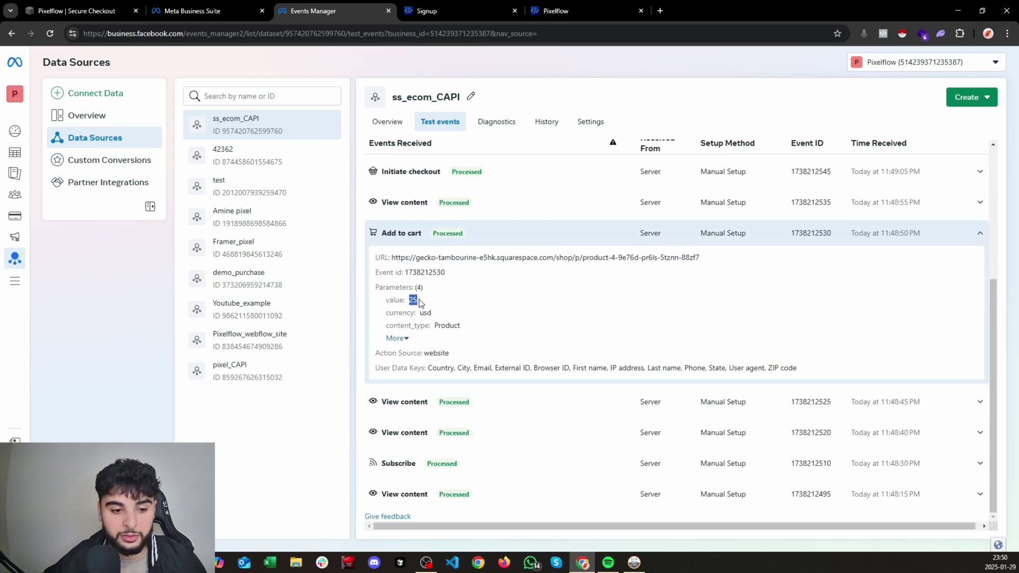
{"action": "left_click", "coordinate": [438, 309]}
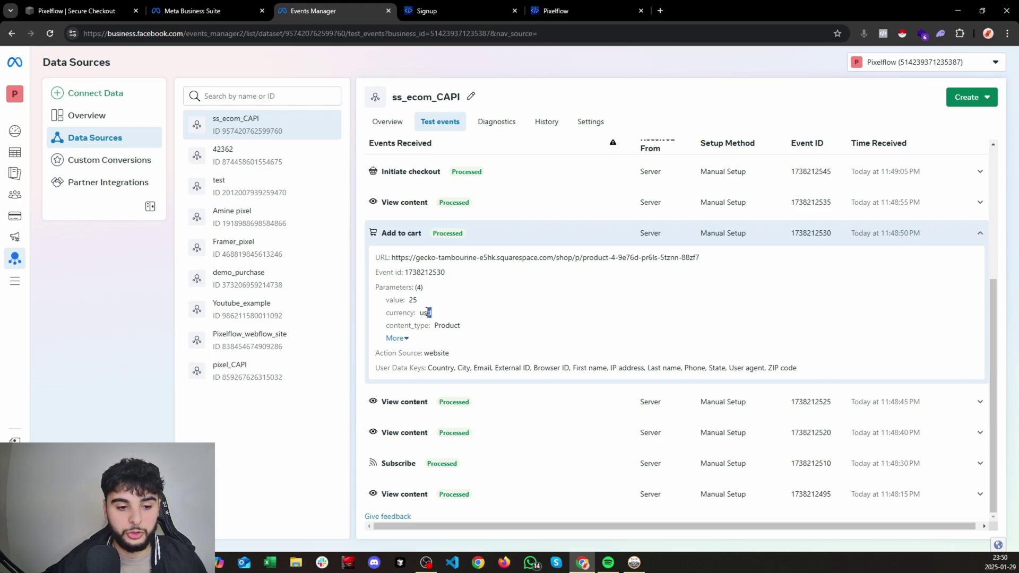
{"action": "left_click", "coordinate": [408, 340]}
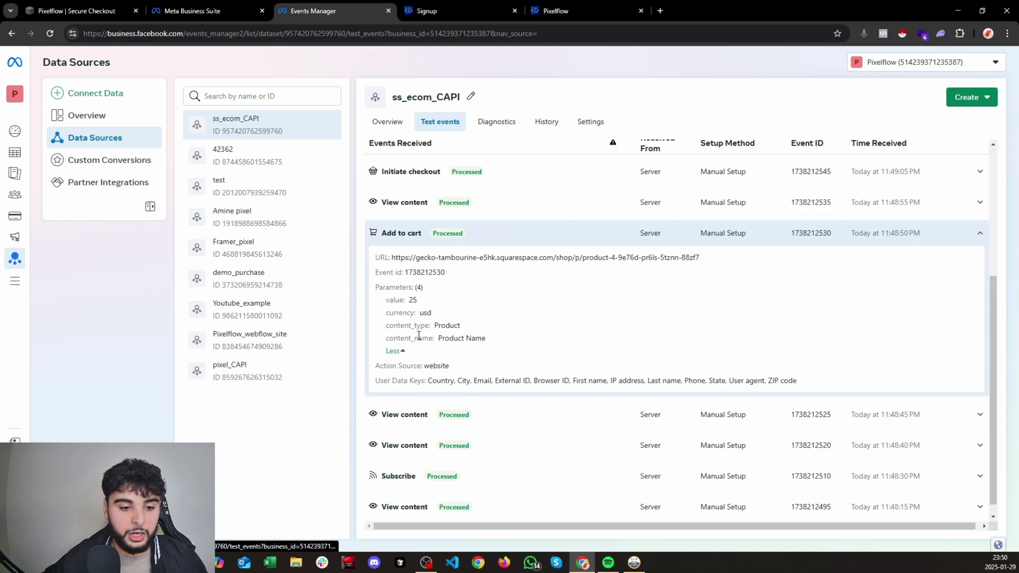
{"action": "double_click", "coordinate": [447, 325]}
{"action": "left_click", "coordinate": [444, 339]}
{"action": "left_click_drag", "start_coordinate": [438, 339], "coordinate": [488, 342]}
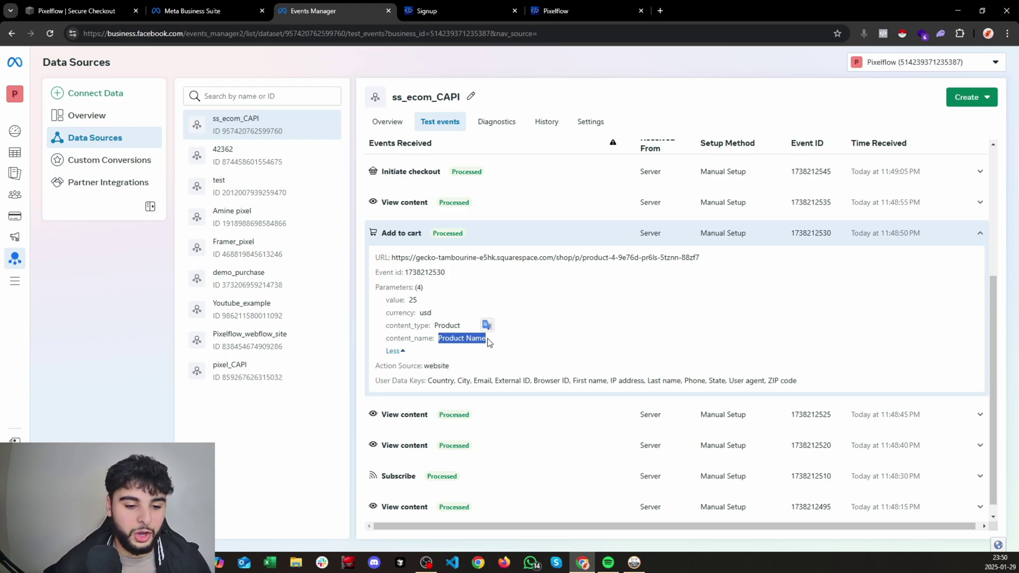
{"action": "left_click", "coordinate": [467, 340]}
{"action": "left_click_drag", "start_coordinate": [437, 339], "coordinate": [488, 340]}
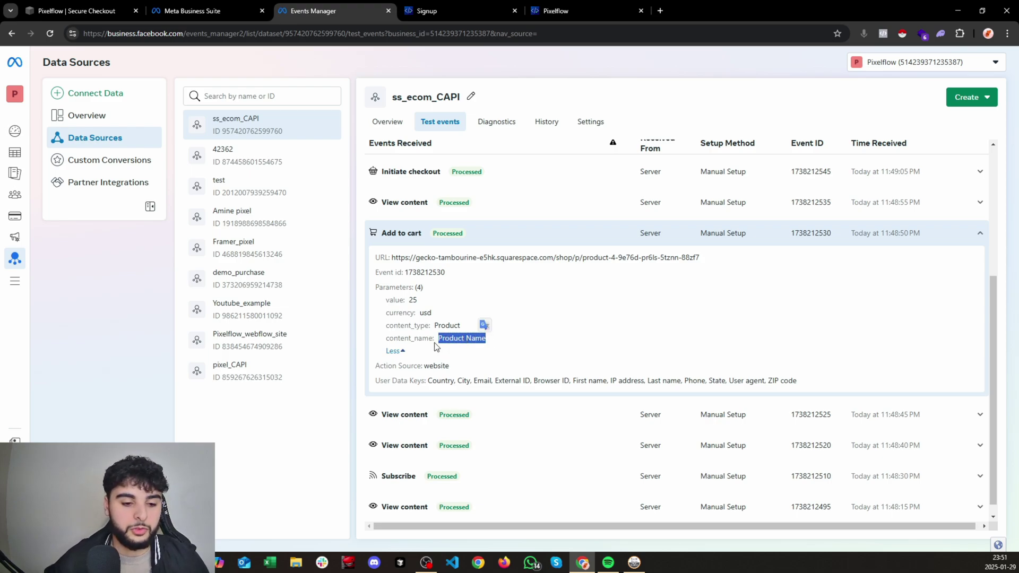
{"action": "left_click_drag", "start_coordinate": [438, 340], "coordinate": [485, 343]}
Step: Expand the details of the Initiate checkout event and collapse those of the Add to cart event
{"action": "scroll", "coordinate": [403, 318], "scroll_direction": "up", "scroll_amount": 2}
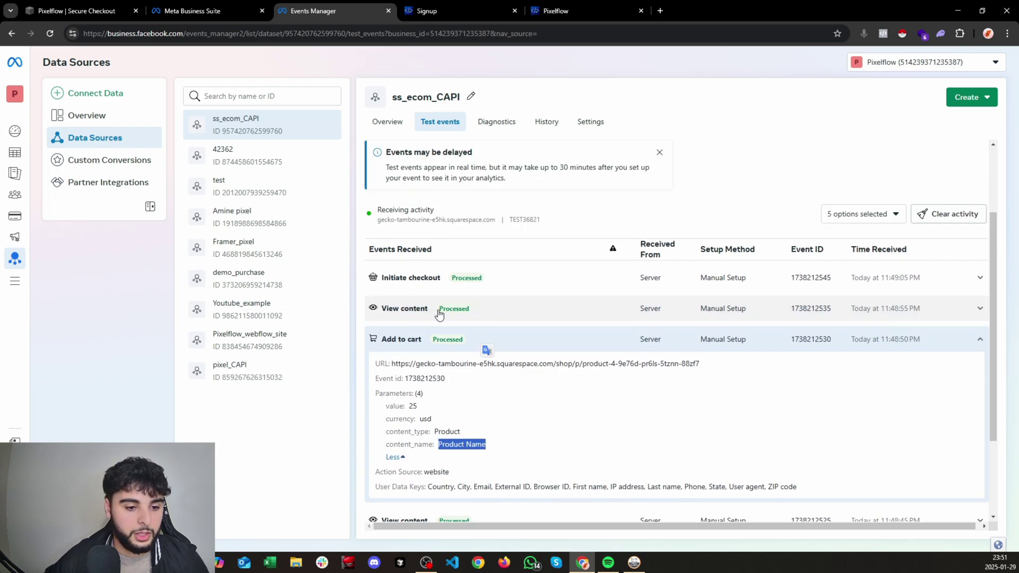
{"action": "left_click", "coordinate": [448, 326]}
{"action": "left_click", "coordinate": [428, 309]}
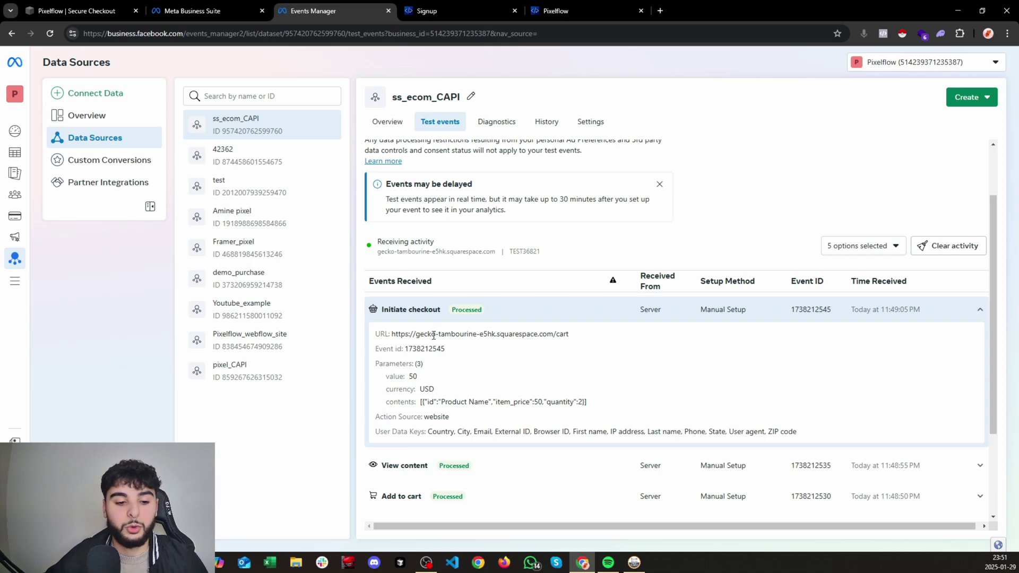
{"action": "scroll", "coordinate": [434, 335], "scroll_direction": "down", "scroll_amount": 2}
{"action": "left_click", "coordinate": [452, 392]}
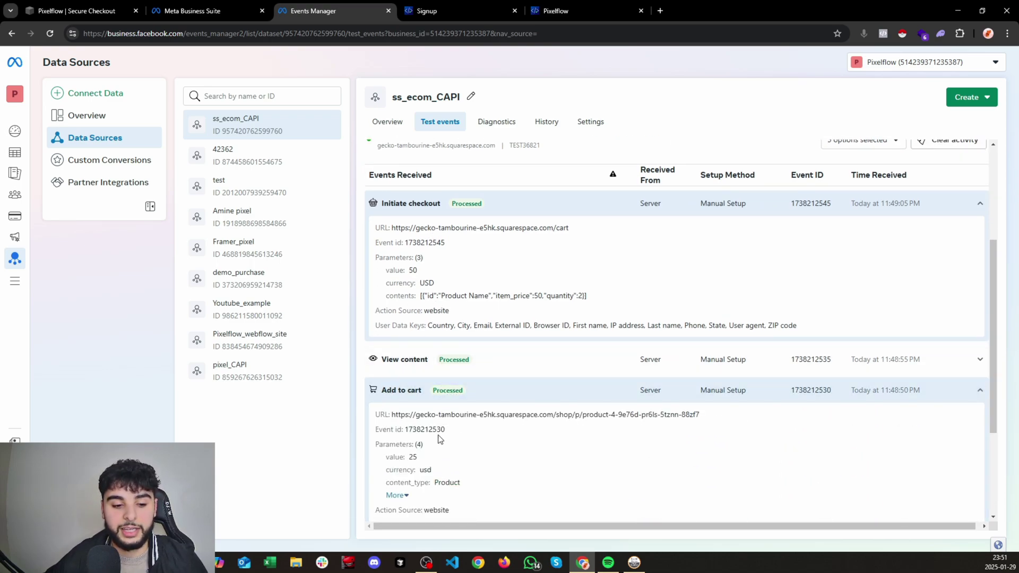
{"action": "left_click", "coordinate": [444, 393]}
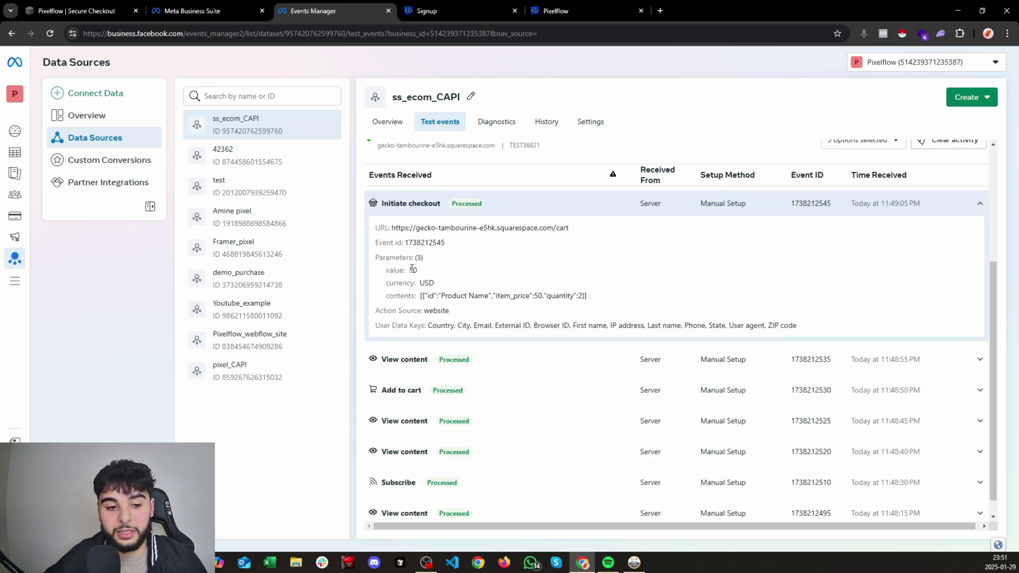
Step: Examine the Initiate checkout event's quantity, item price, product name and user data keys
{"action": "left_click_drag", "start_coordinate": [548, 297], "coordinate": [583, 297]}
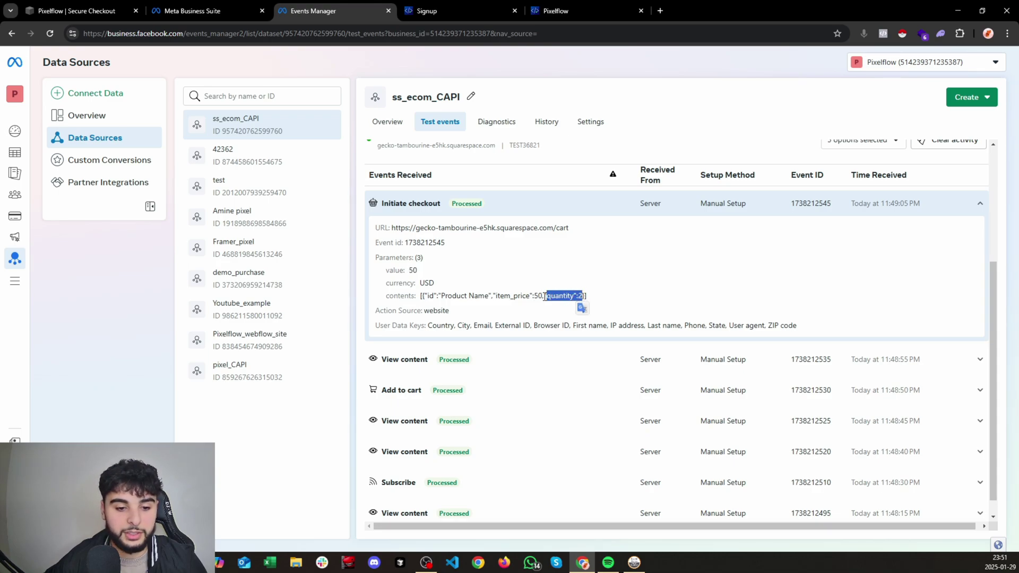
{"action": "left_click_drag", "start_coordinate": [542, 297], "coordinate": [479, 298]}
{"action": "left_click", "coordinate": [454, 301]}
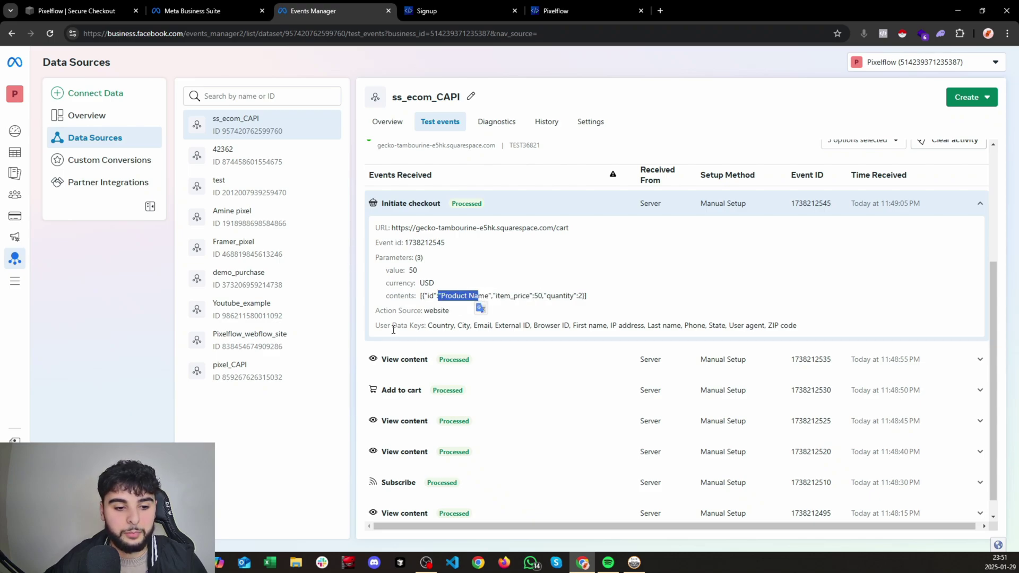
{"action": "left_click_drag", "start_coordinate": [375, 327], "coordinate": [805, 324]}
Step: Return to the store's checkout, enter the customer's email, continue to delivery and start on the shipping address
{"action": "left_click", "coordinate": [79, 10]}
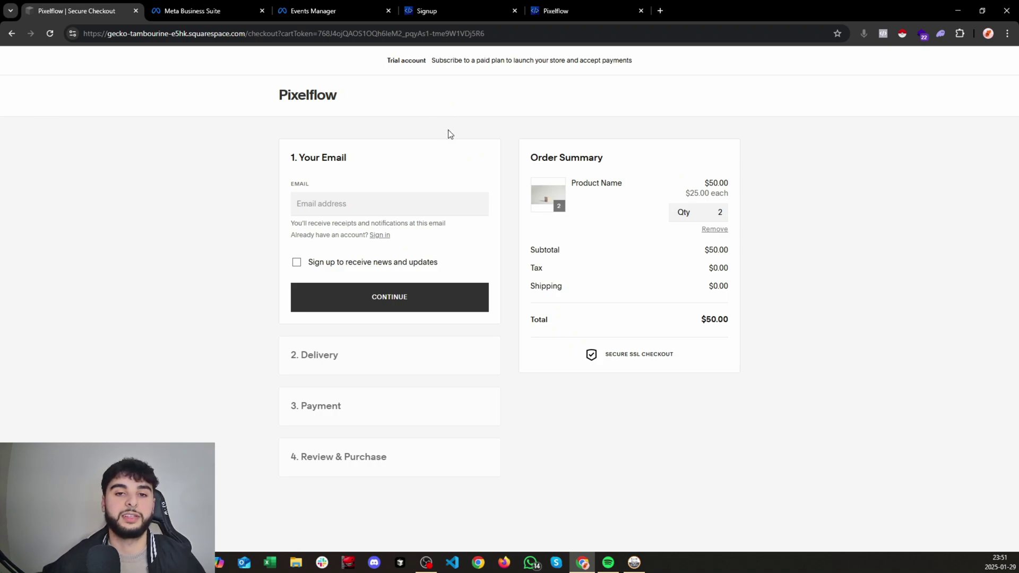
{"action": "left_click", "coordinate": [372, 203]}
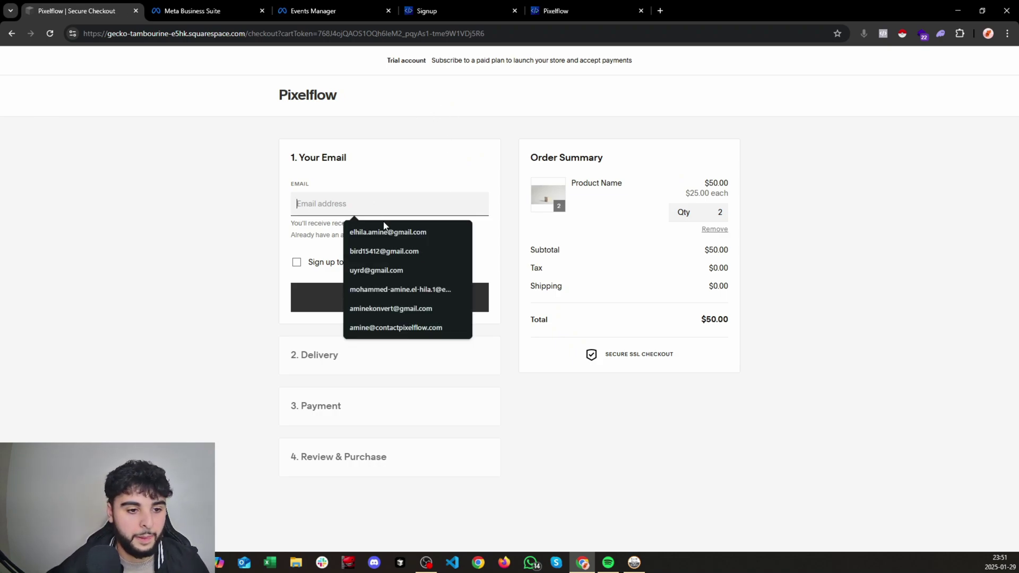
{"action": "left_click", "coordinate": [401, 253]}
{"action": "left_click", "coordinate": [413, 300]}
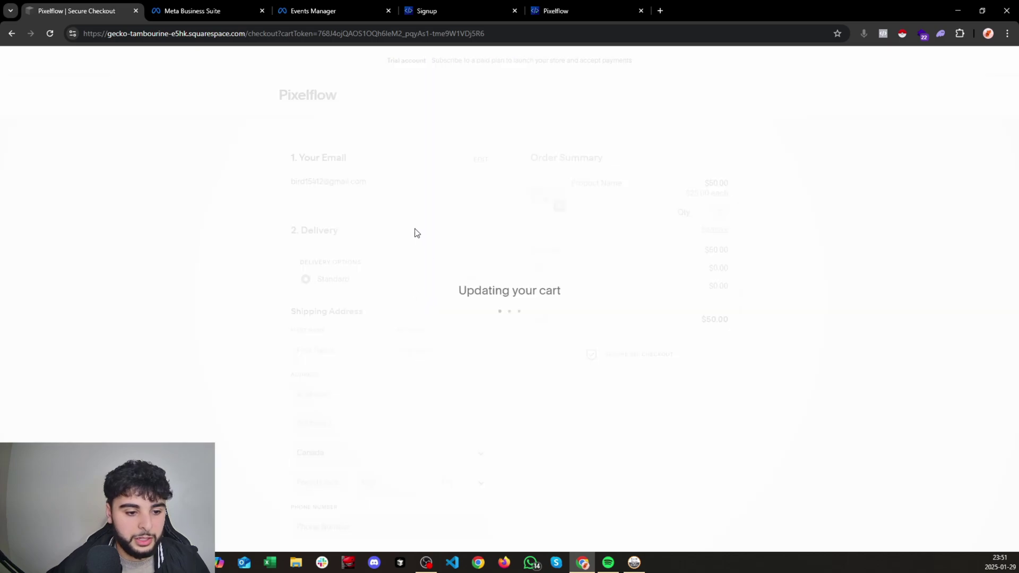
{"action": "scroll", "coordinate": [457, 293], "scroll_direction": "down", "scroll_amount": 2}
{"action": "left_click", "coordinate": [341, 243]}
{"action": "left_click", "coordinate": [443, 237]}
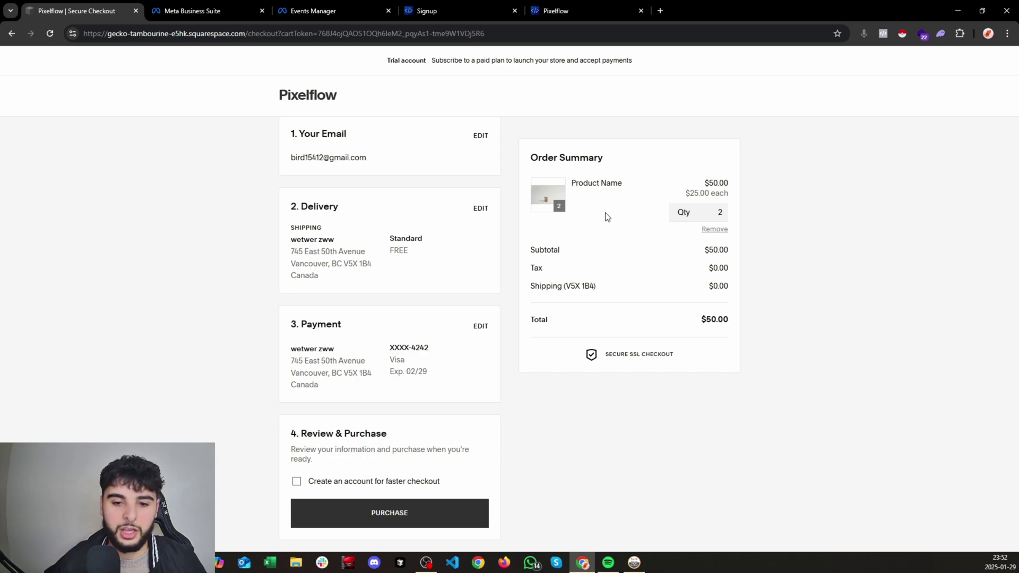
Step: Set the product quantity in the order summary to 5 and complete the purchase without saving the card
{"action": "left_click", "coordinate": [723, 210]}
{"action": "double_click", "coordinate": [720, 212]}
{"action": "type", "text": "5"}
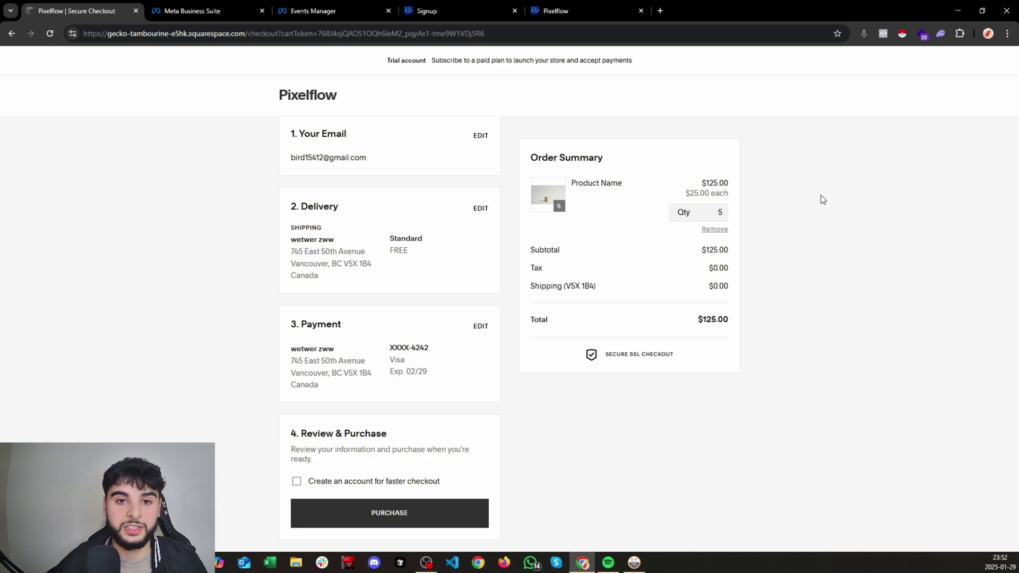
{"action": "left_click", "coordinate": [399, 513]}
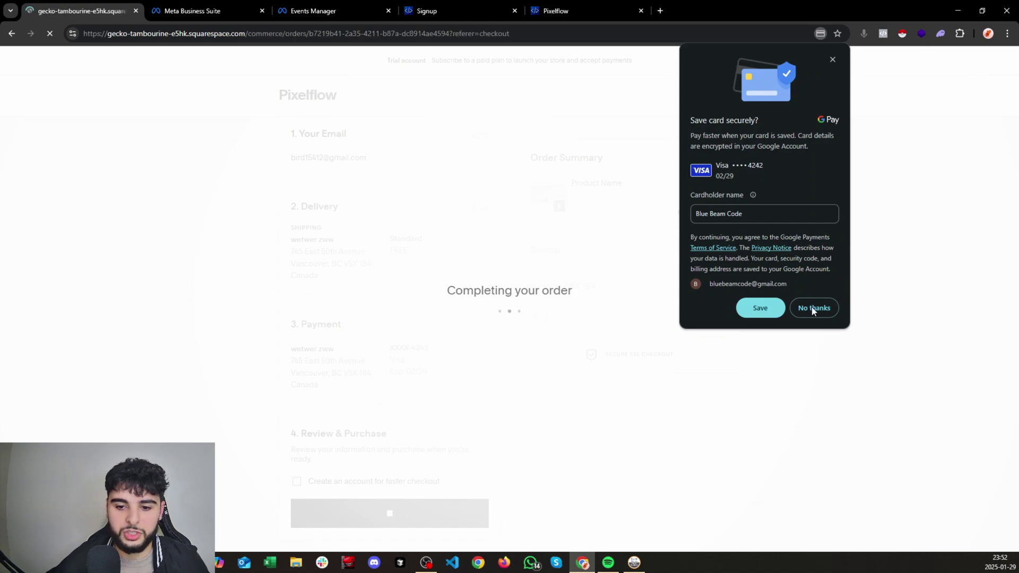
{"action": "left_click", "coordinate": [812, 307]}
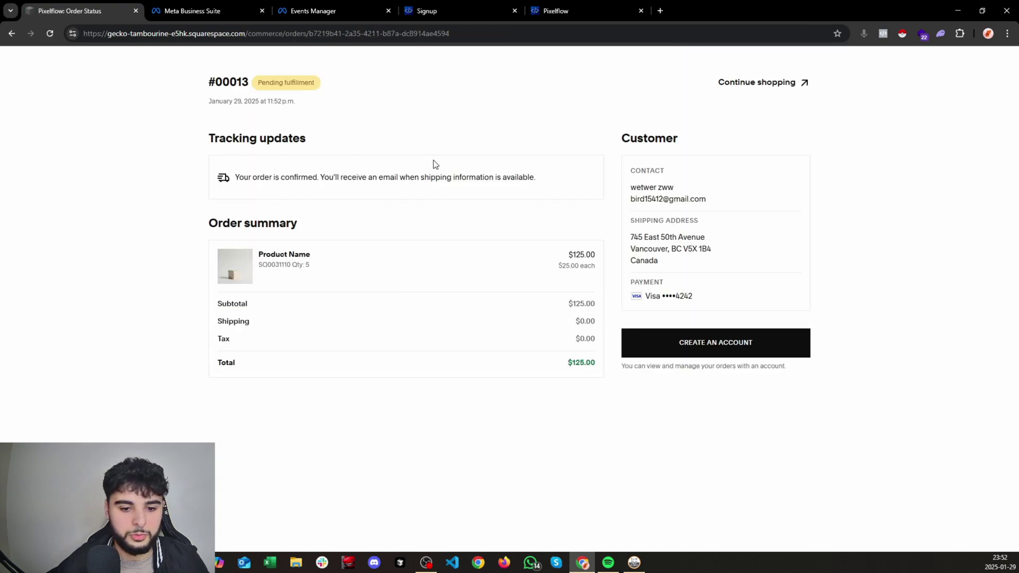
Step: Check the product's price and quantity in the summary of the placed order
{"action": "left_click_drag", "start_coordinate": [559, 255], "coordinate": [591, 265]}
{"action": "left_click", "coordinate": [567, 269]}
{"action": "left_click_drag", "start_coordinate": [314, 268], "coordinate": [292, 266]}
{"action": "left_click", "coordinate": [390, 283]}
Step: Switch to Meta Events Manager, collapse the Initiate checkout event and check for newly received events
{"action": "left_click", "coordinate": [313, 9]}
{"action": "left_click", "coordinate": [455, 219]}
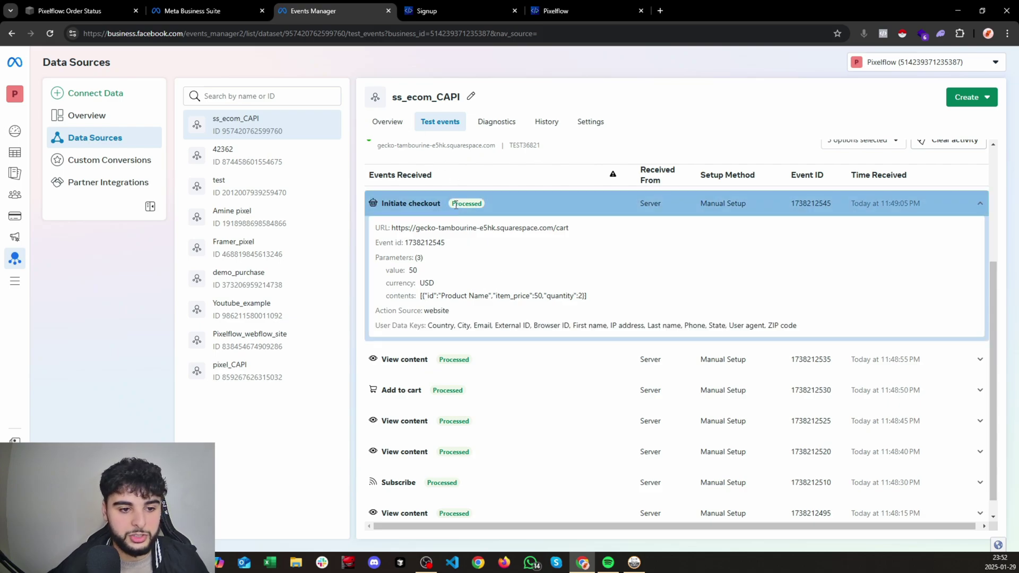
{"action": "scroll", "coordinate": [513, 409], "scroll_direction": "up", "scroll_amount": 2}
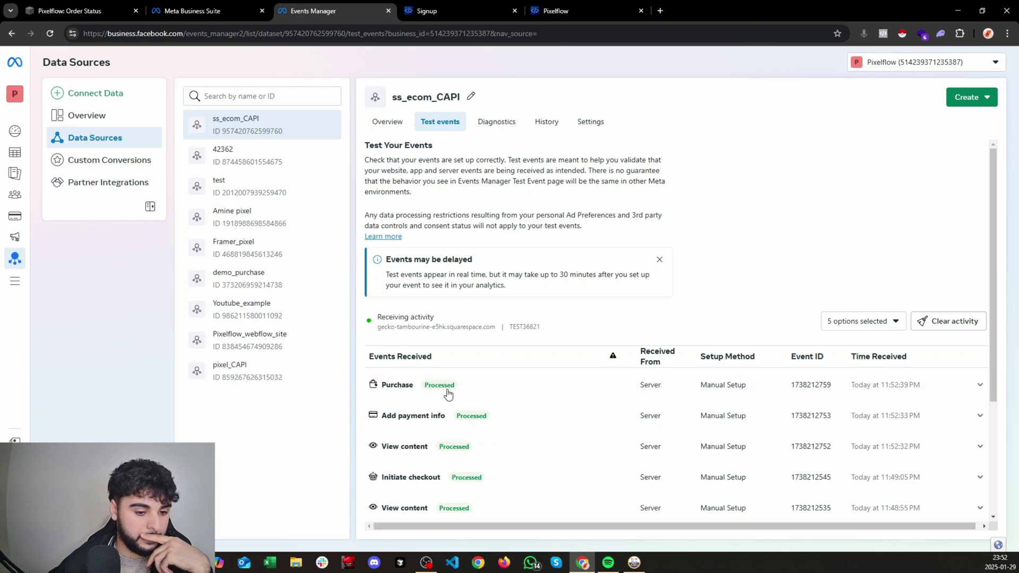
Step: Expand the Purchase event with all its parameters and examine its value, quantity and user data keys
{"action": "left_click", "coordinate": [530, 383]}
{"action": "scroll", "coordinate": [555, 367], "scroll_direction": "down", "scroll_amount": 2}
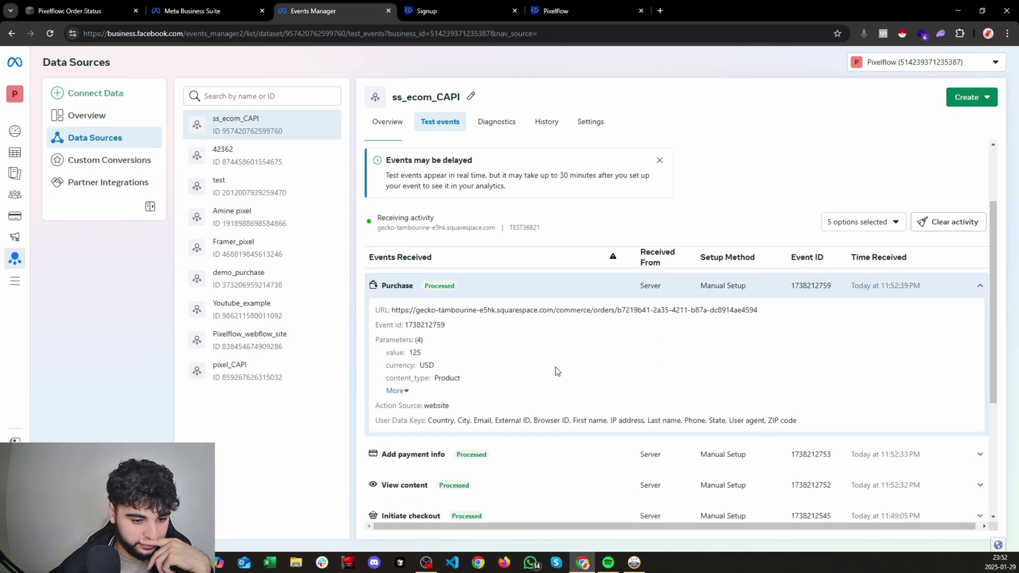
{"action": "left_click", "coordinate": [398, 384]}
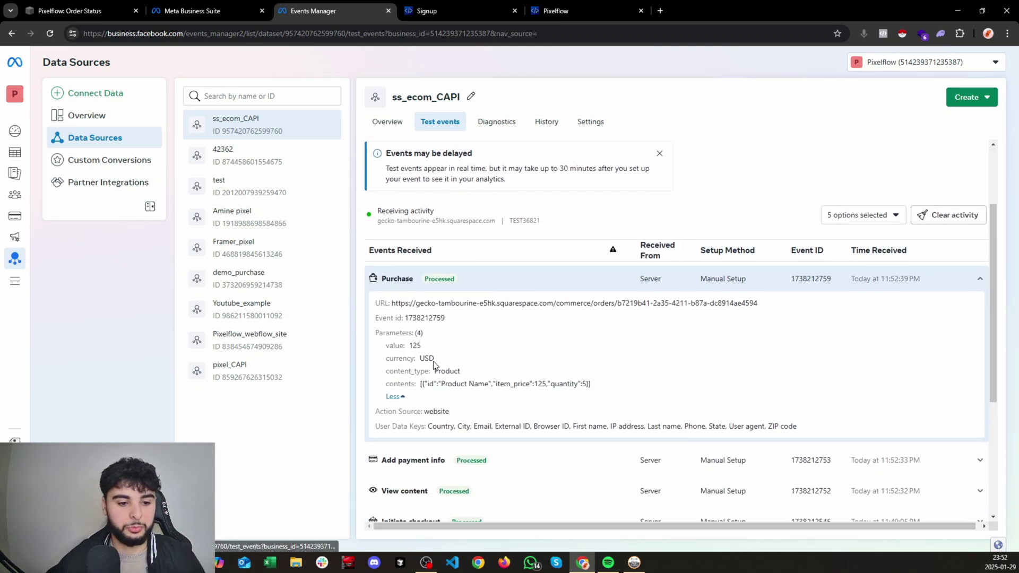
{"action": "double_click", "coordinate": [415, 346]}
{"action": "left_click_drag", "start_coordinate": [550, 383], "coordinate": [586, 385]}
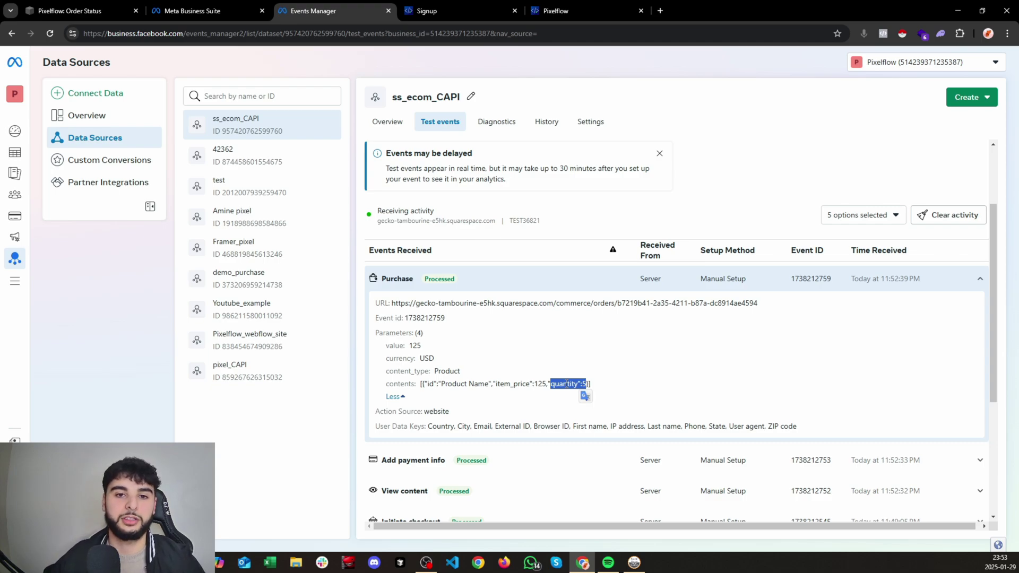
{"action": "left_click_drag", "start_coordinate": [798, 428], "coordinate": [377, 438]}
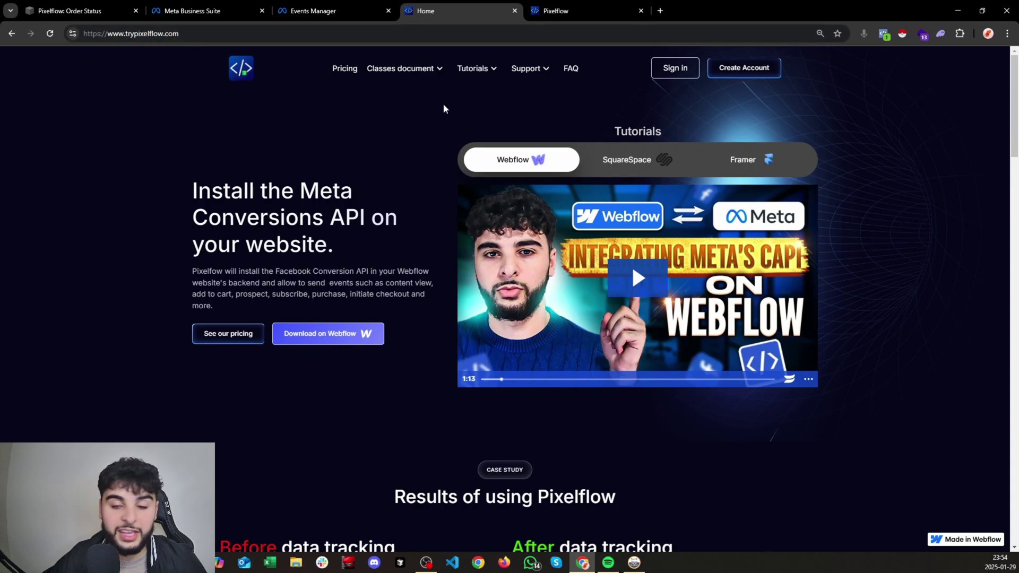
Step: Start the 7-day free trial from the Pixelflow website's pricing section and choose SquareSpace as the signup platform
{"action": "left_click", "coordinate": [346, 71]}
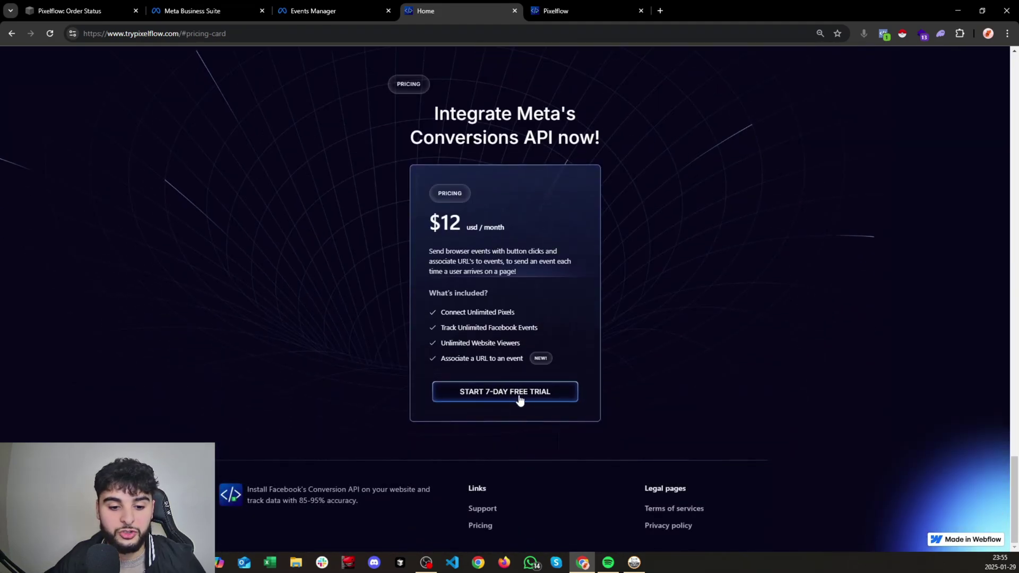
{"action": "left_click", "coordinate": [525, 394]}
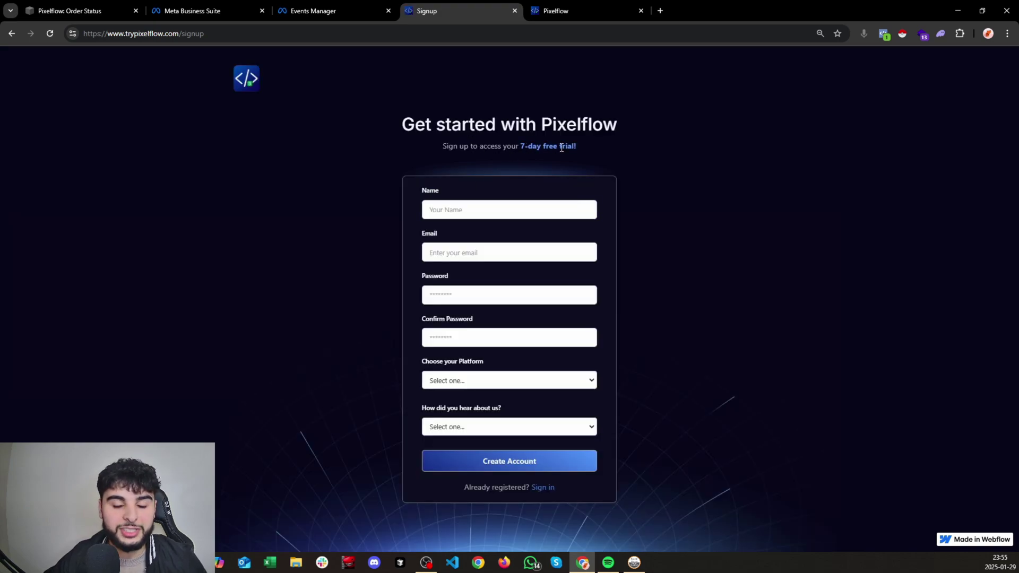
{"action": "left_click", "coordinate": [479, 380]}
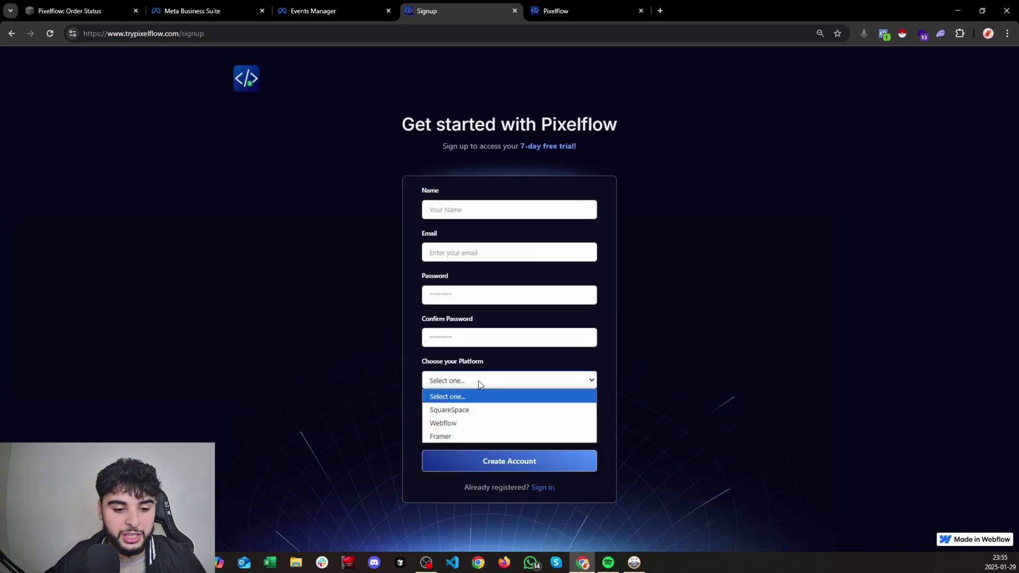
{"action": "left_click", "coordinate": [476, 410]}
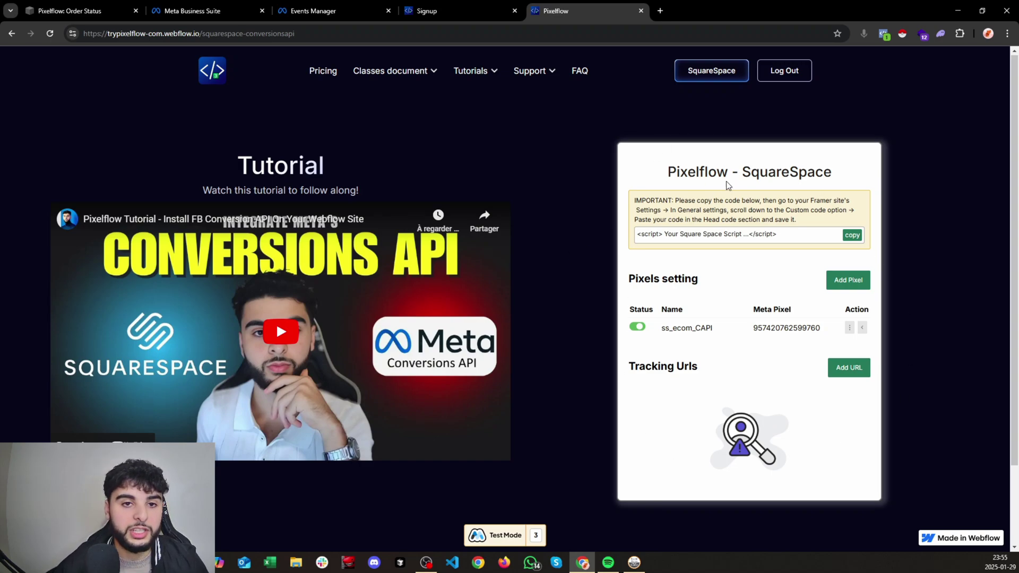
Step: Read the installation instructions in the Pixelflow SquareSpace dashboard and copy the tracking script
{"action": "left_click_drag", "start_coordinate": [635, 200], "coordinate": [790, 241]}
{"action": "left_click", "coordinate": [713, 233]}
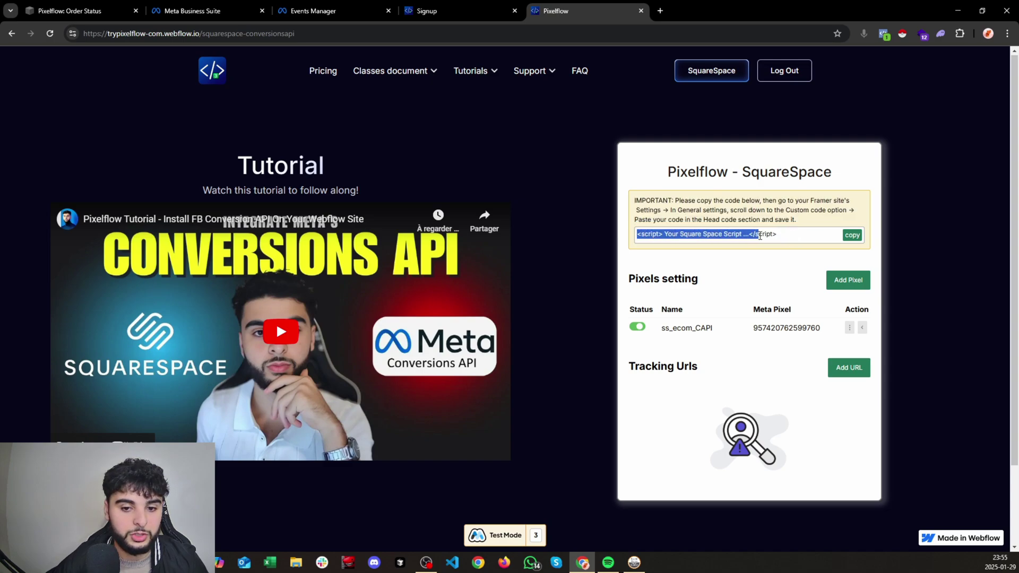
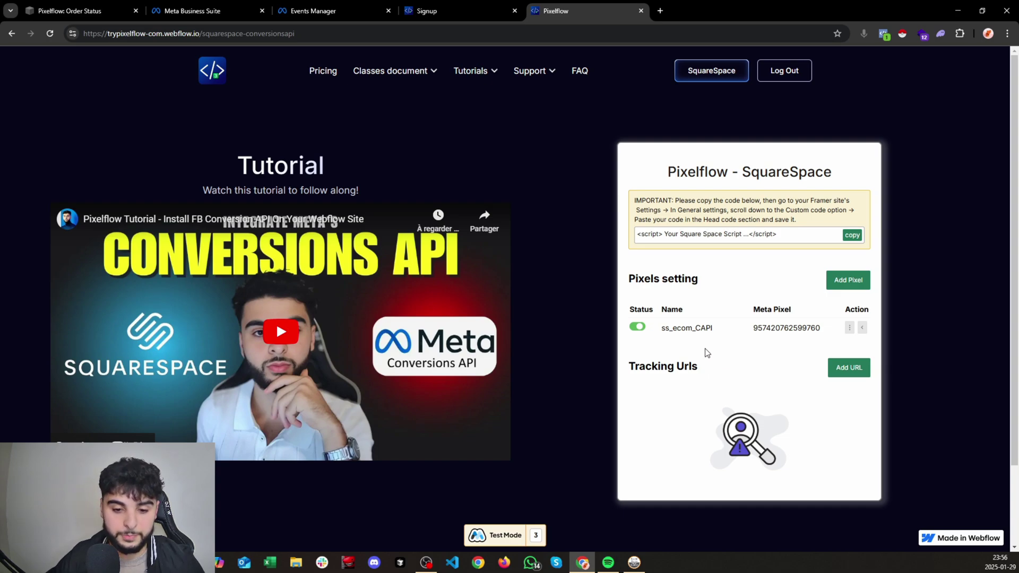
{"action": "left_click", "coordinate": [851, 236]}
Step: Switch to the Squarespace site settings, search for "code inje" and open the Code Injection page
{"action": "key", "text": "ctrl+1"}
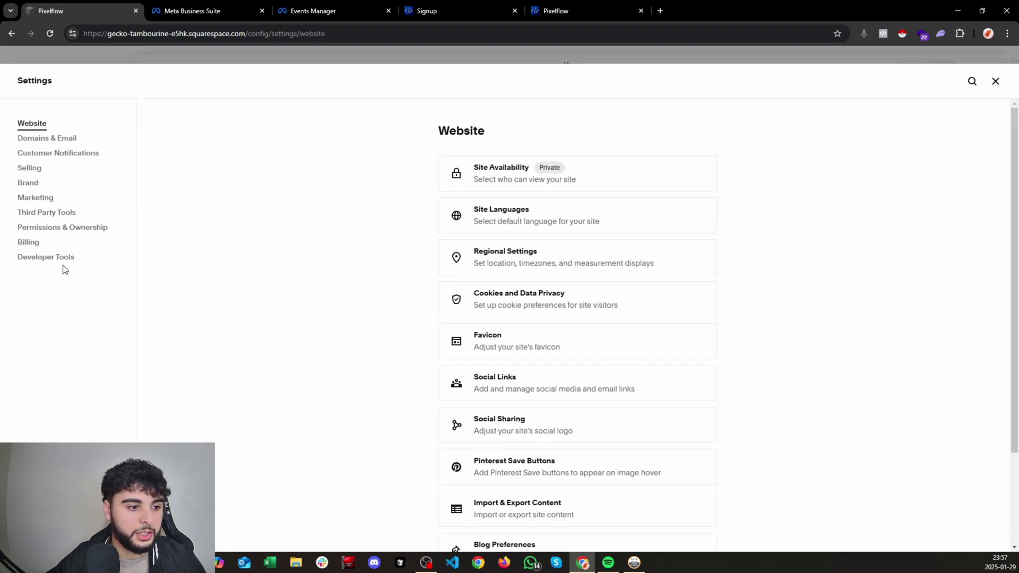
{"action": "left_click", "coordinate": [57, 261]}
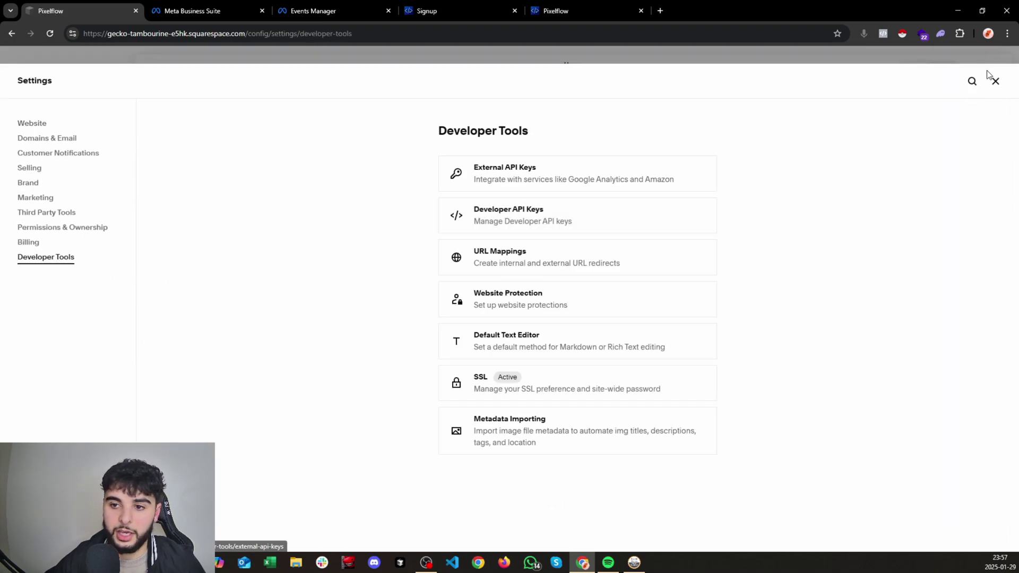
{"action": "left_click", "coordinate": [971, 82]}
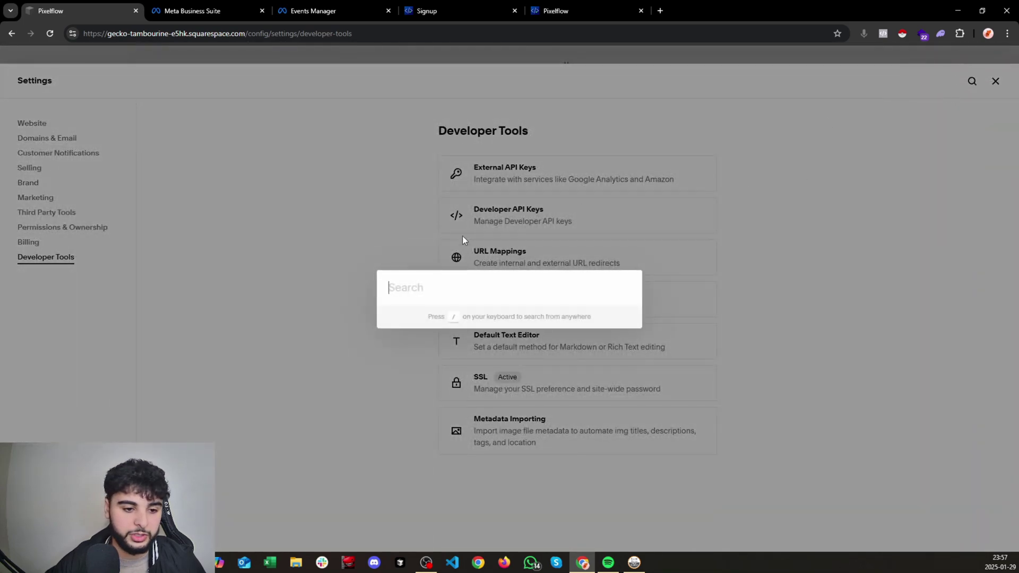
{"action": "type", "text": "code inje"}
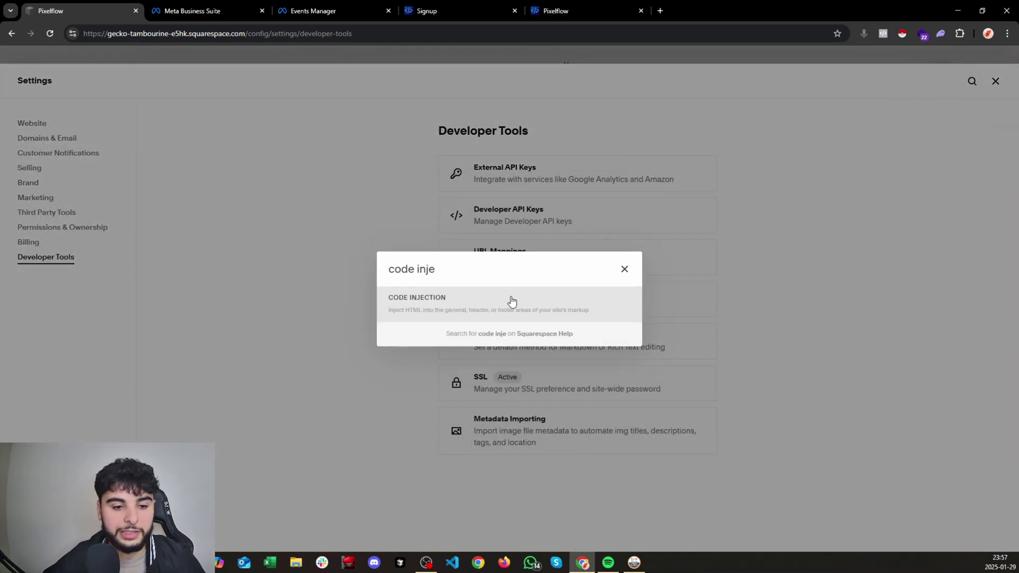
{"action": "left_click", "coordinate": [511, 302]}
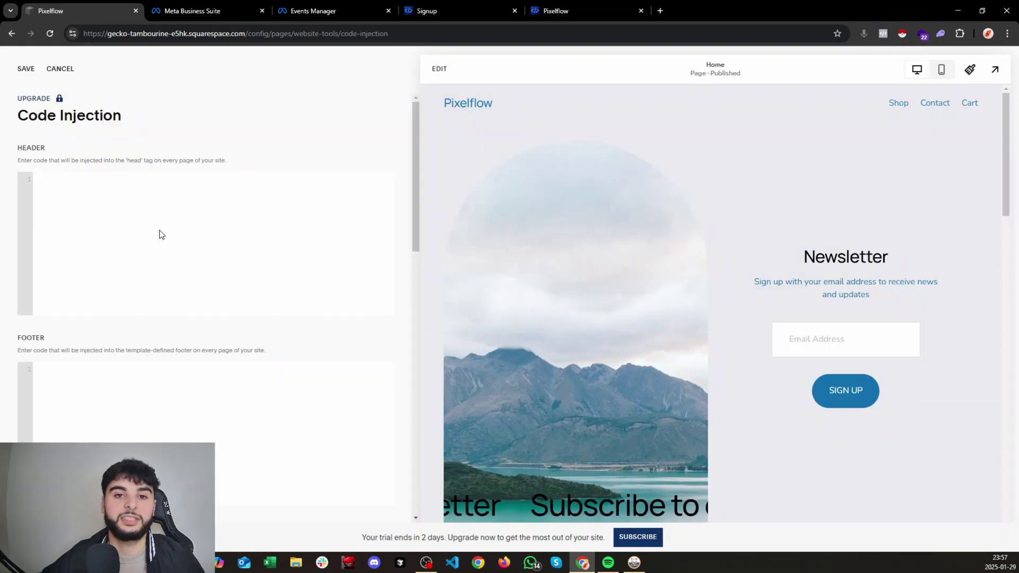
Step: Paste the copied tracking script into the site's Header code injection, save it, and open the site's full-page preview
{"action": "left_click", "coordinate": [132, 186]}
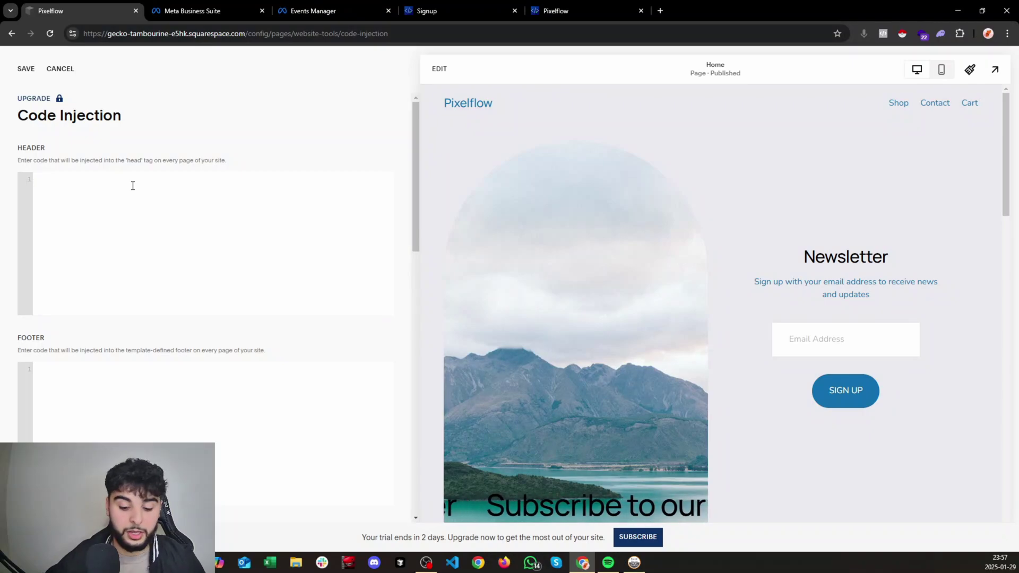
{"action": "key", "text": "ctrl+v"}
{"action": "left_click", "coordinate": [26, 68]}
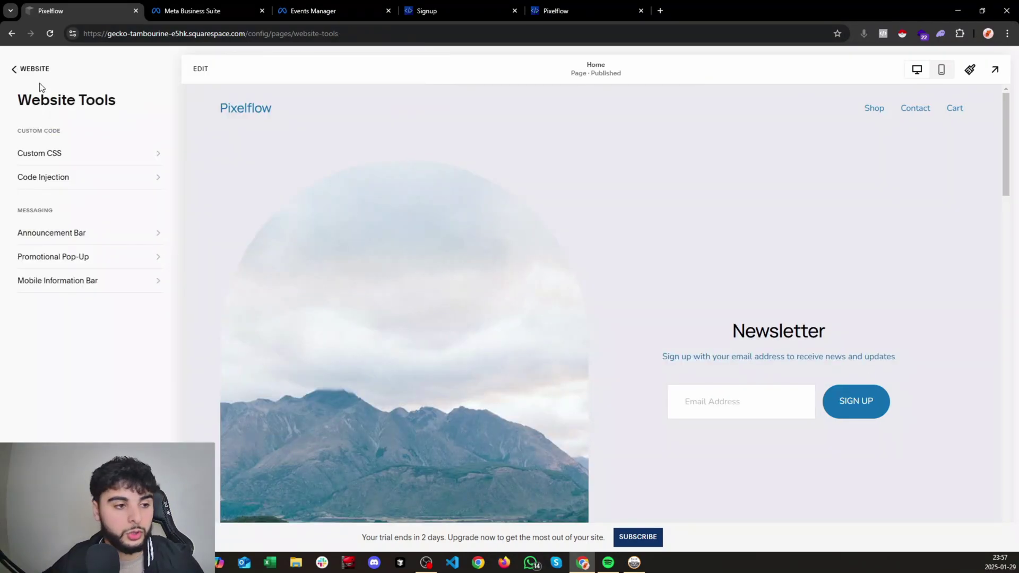
{"action": "left_click", "coordinate": [44, 69]}
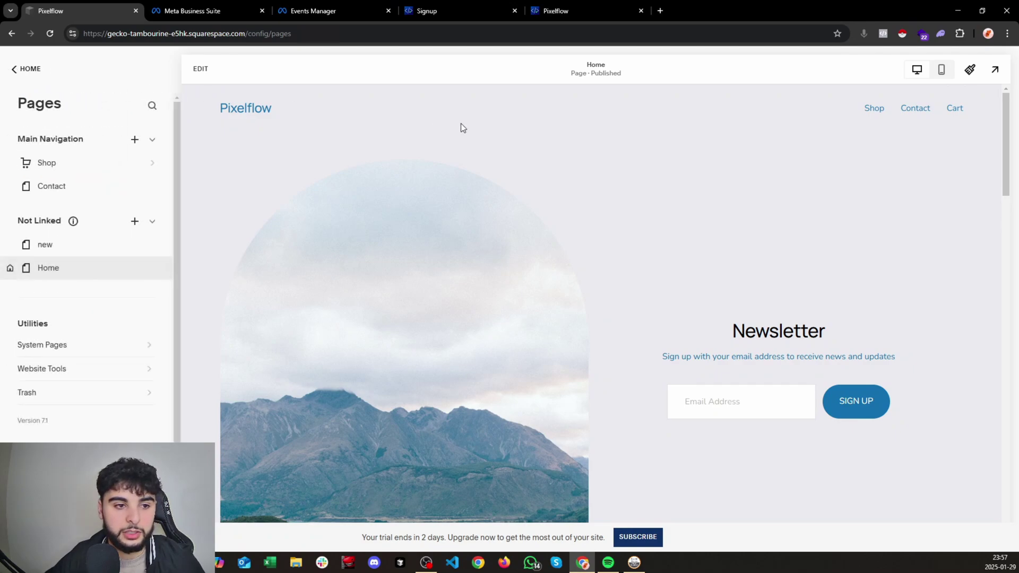
{"action": "left_click", "coordinate": [995, 70]}
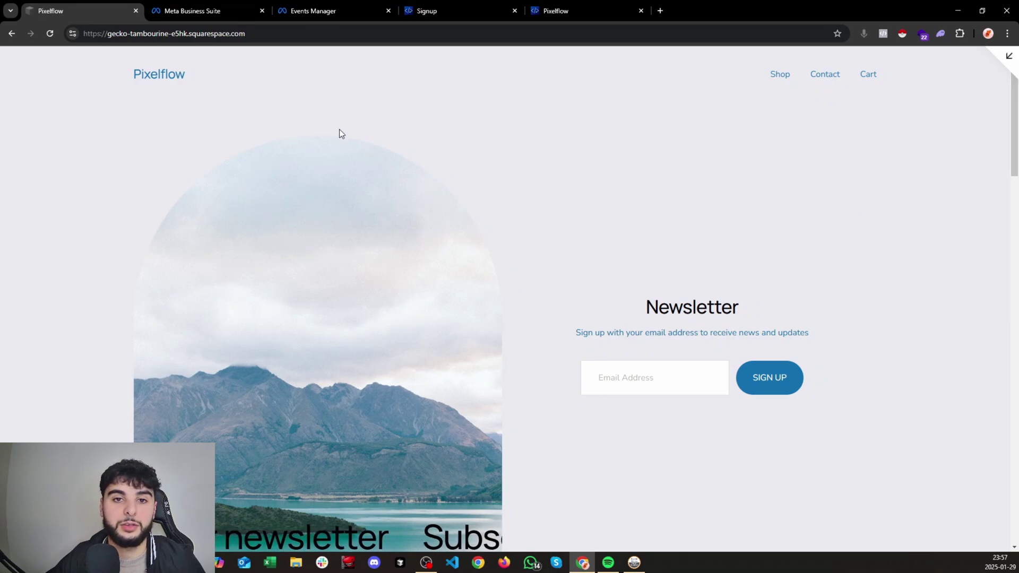
Step: Switch to the Pixelflow SquareSpace dashboard and delete the existing ss_ecom_CAPI pixel
{"action": "left_click", "coordinate": [589, 9]}
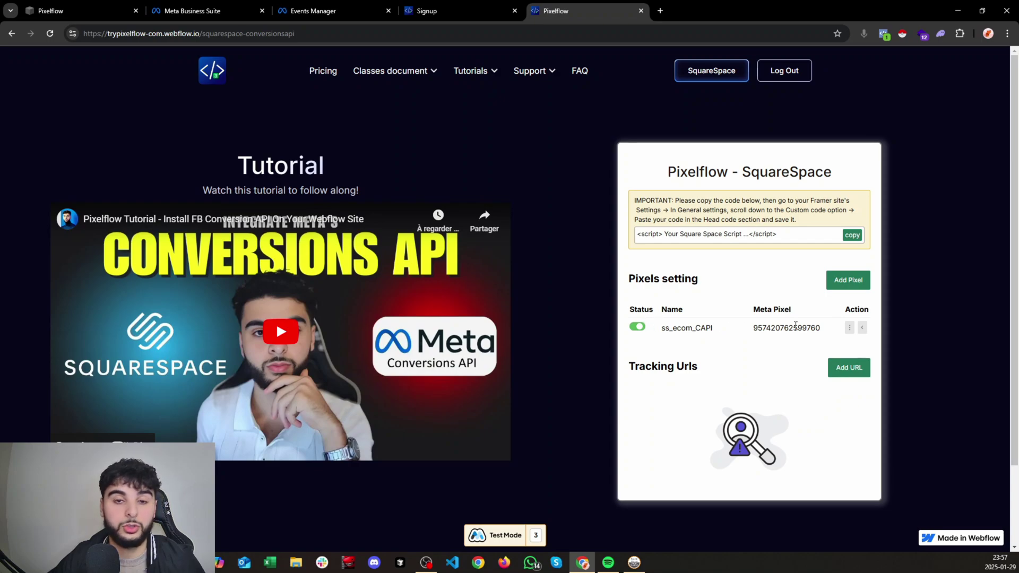
{"action": "left_click", "coordinate": [861, 327]}
{"action": "left_click", "coordinate": [838, 328]}
{"action": "left_click", "coordinate": [786, 348]}
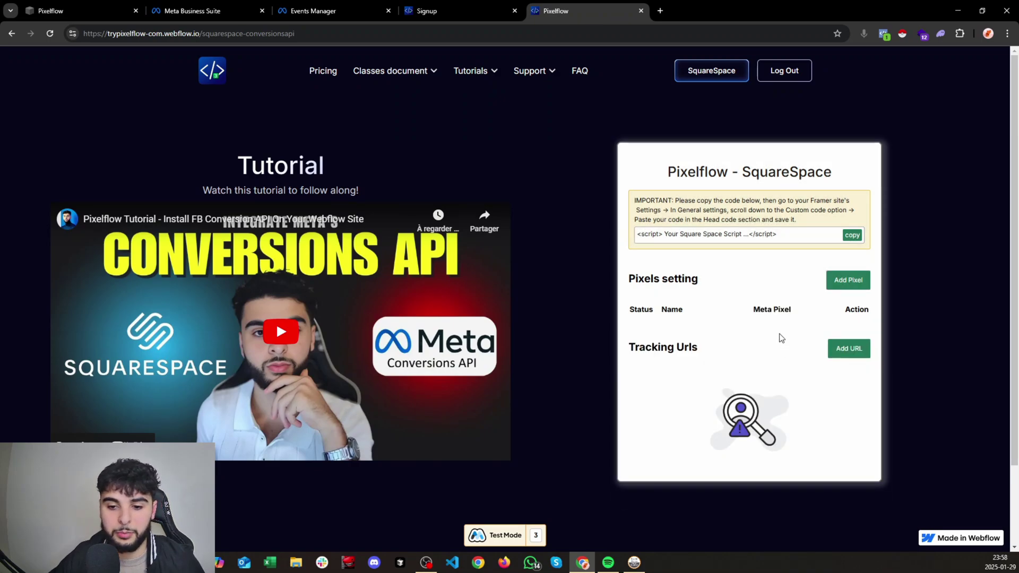
Step: Start adding a new pixel in Pixelflow and name it ss_ecom_CAPI
{"action": "left_click", "coordinate": [845, 289]}
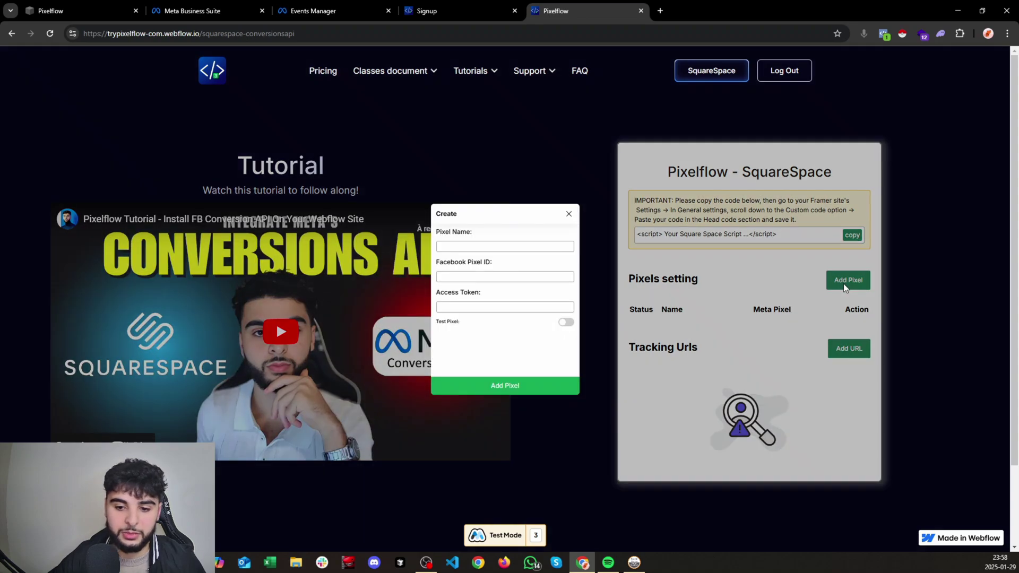
{"action": "left_click", "coordinate": [470, 247]}
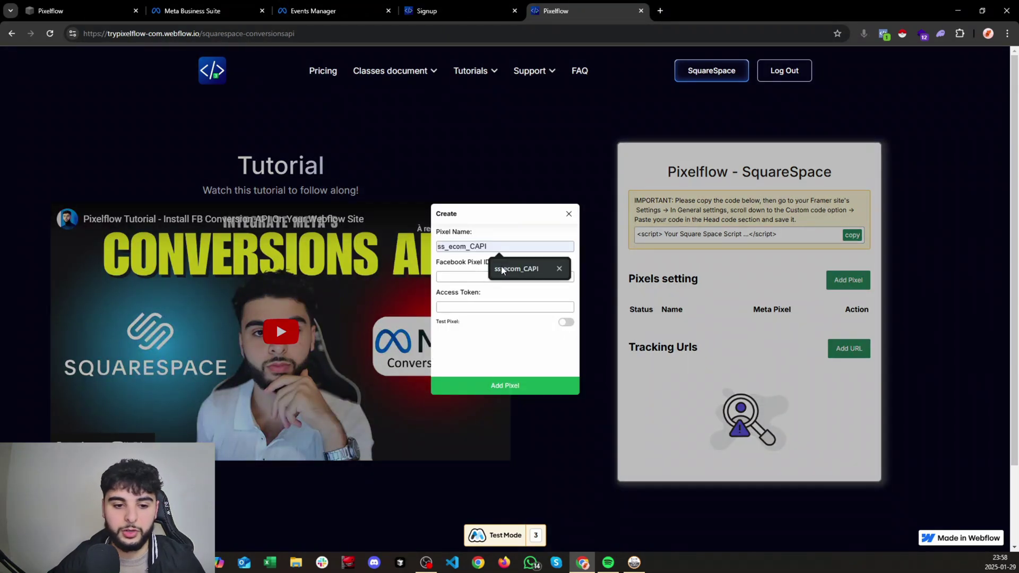
{"action": "left_click", "coordinate": [522, 269]}
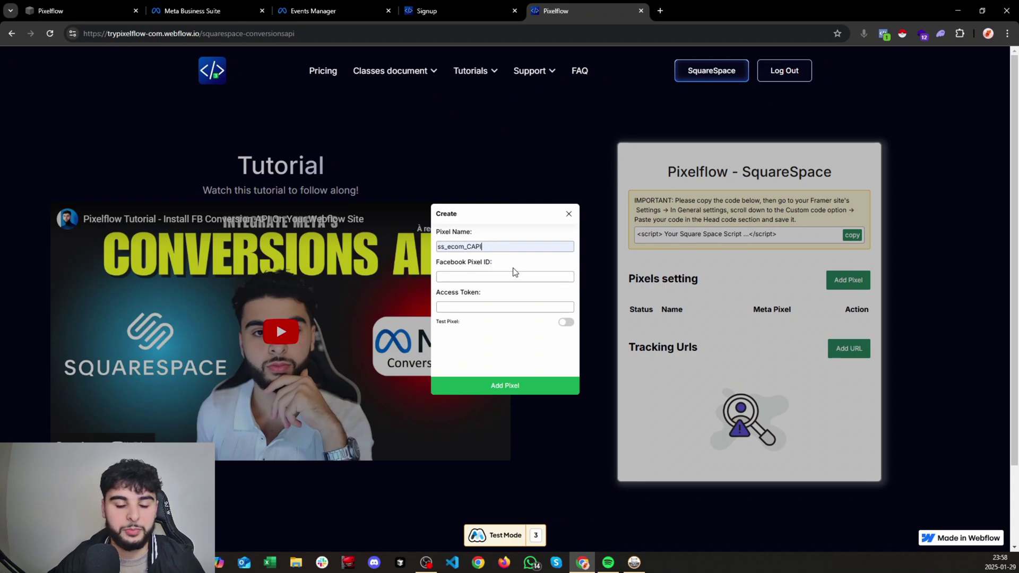
Step: Switch to Meta Business Suite settings, open the ss_ecom_CAPI dataset under Datasets and copy its ID
{"action": "left_click", "coordinate": [194, 6]}
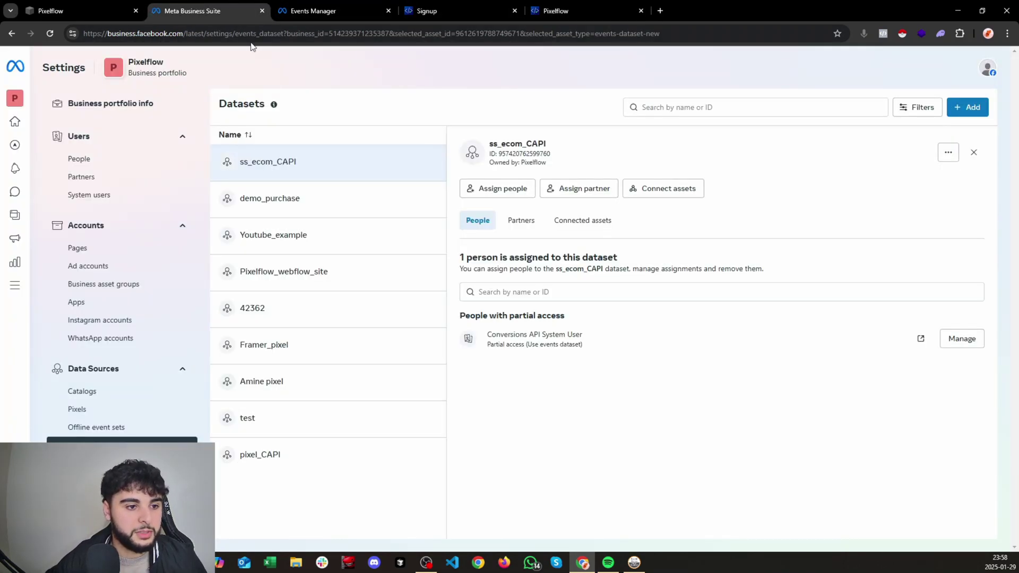
{"action": "left_click_drag", "start_coordinate": [46, 66], "coordinate": [79, 68]}
{"action": "scroll", "coordinate": [122, 329], "scroll_direction": "down", "scroll_amount": 4}
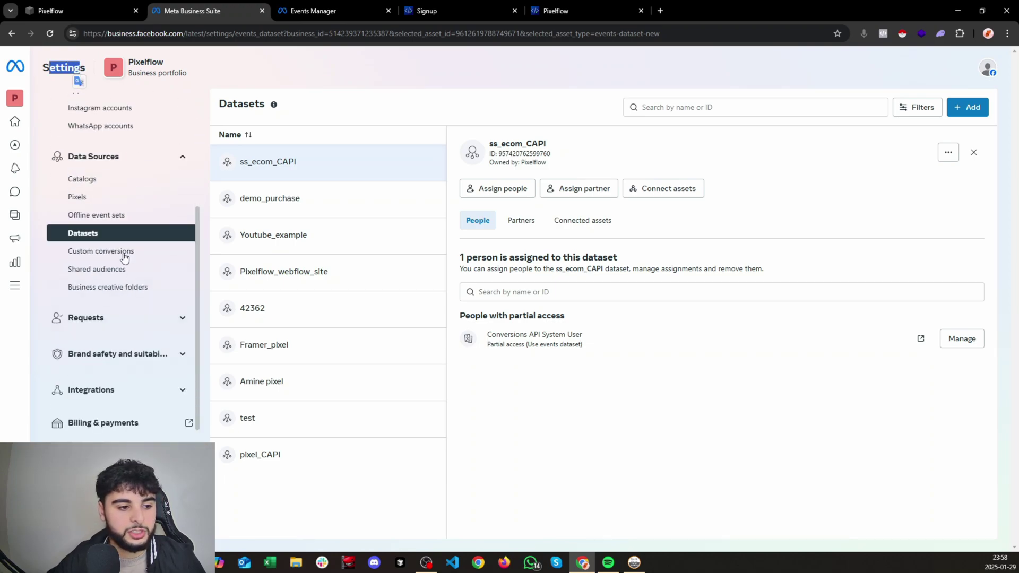
{"action": "left_click", "coordinate": [82, 234]}
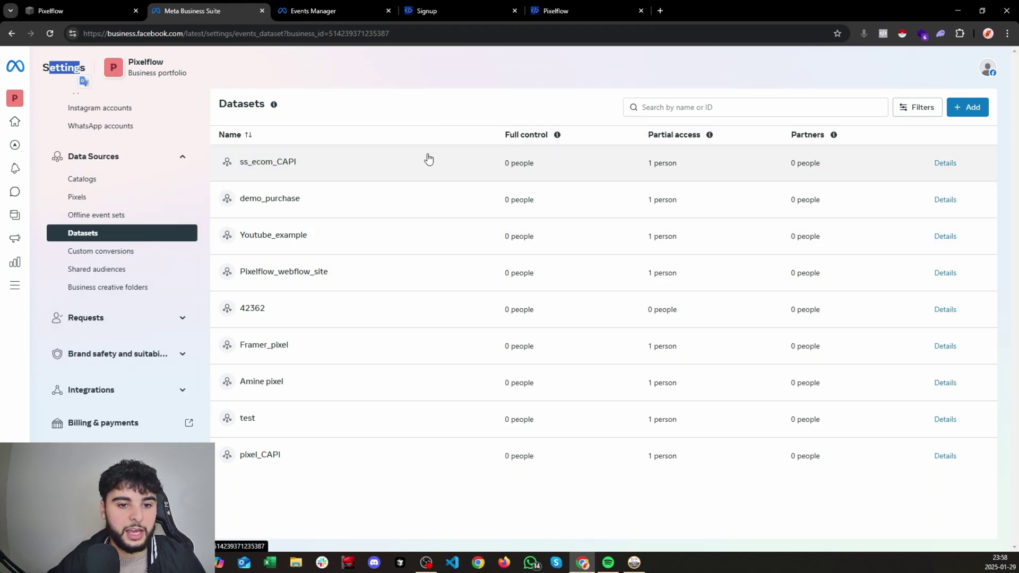
{"action": "left_click", "coordinate": [259, 168]}
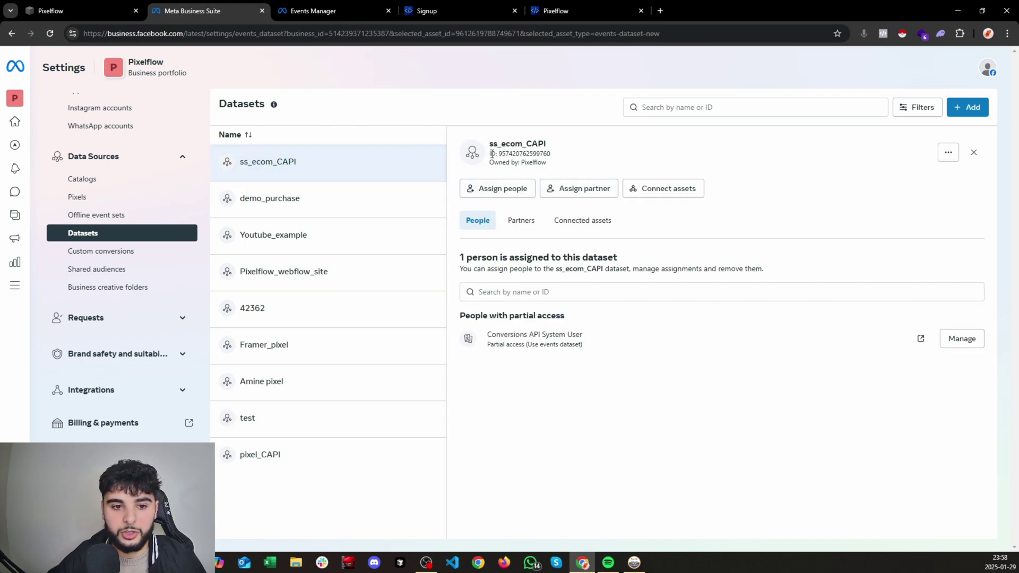
{"action": "left_click_drag", "start_coordinate": [502, 155], "coordinate": [538, 153]}
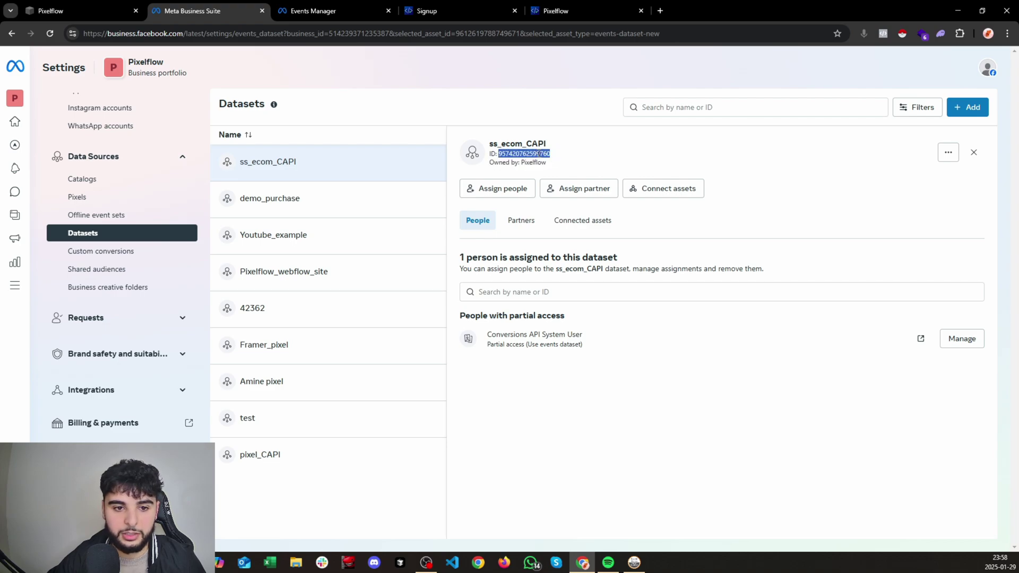
Step: Return to the Pixelflow dashboard and enter the copied dataset ID as the new pixel's Facebook Pixel ID
{"action": "left_click", "coordinate": [457, 11]}
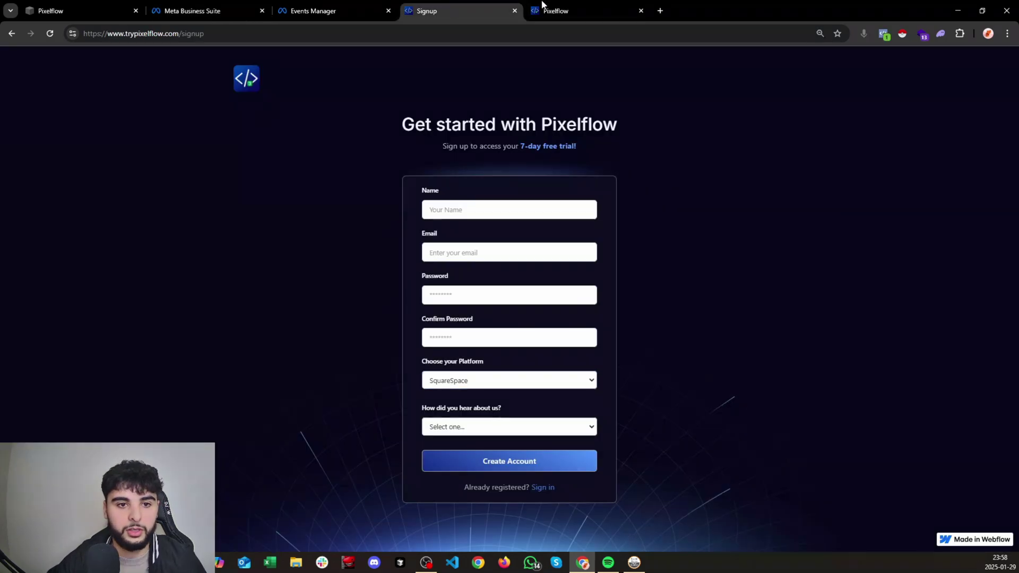
{"action": "left_click", "coordinate": [583, 11]}
{"action": "left_click", "coordinate": [483, 278]}
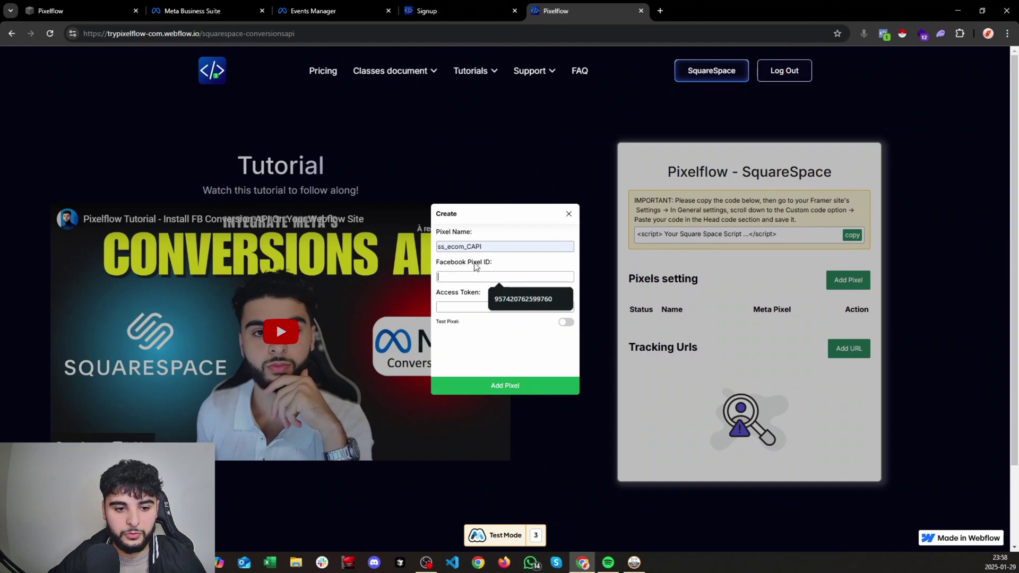
{"action": "left_click", "coordinate": [494, 293]}
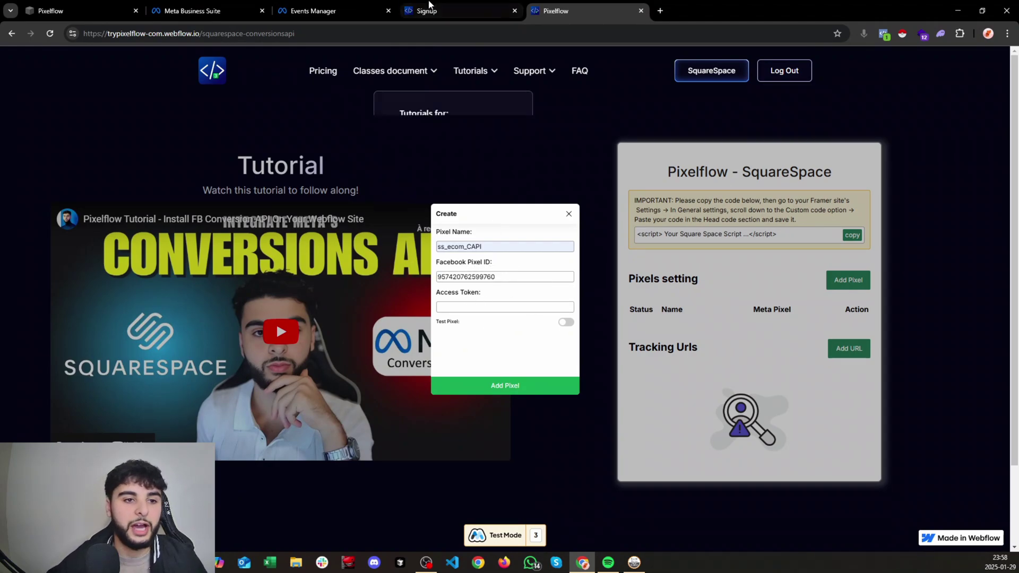
Step: Open the ss_ecom_CAPI dataset in Events Manager from its details in Meta Business Suite
{"action": "left_click", "coordinate": [292, 9]}
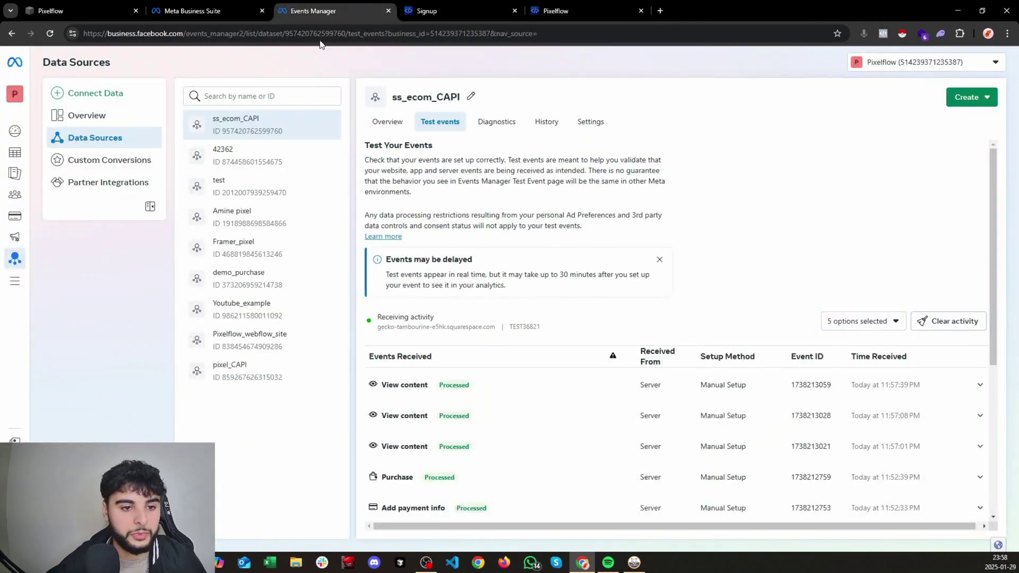
{"action": "left_click", "coordinate": [212, 10]}
{"action": "left_click", "coordinate": [603, 166]}
{"action": "left_click", "coordinate": [957, 158]}
{"action": "left_click", "coordinate": [943, 184]}
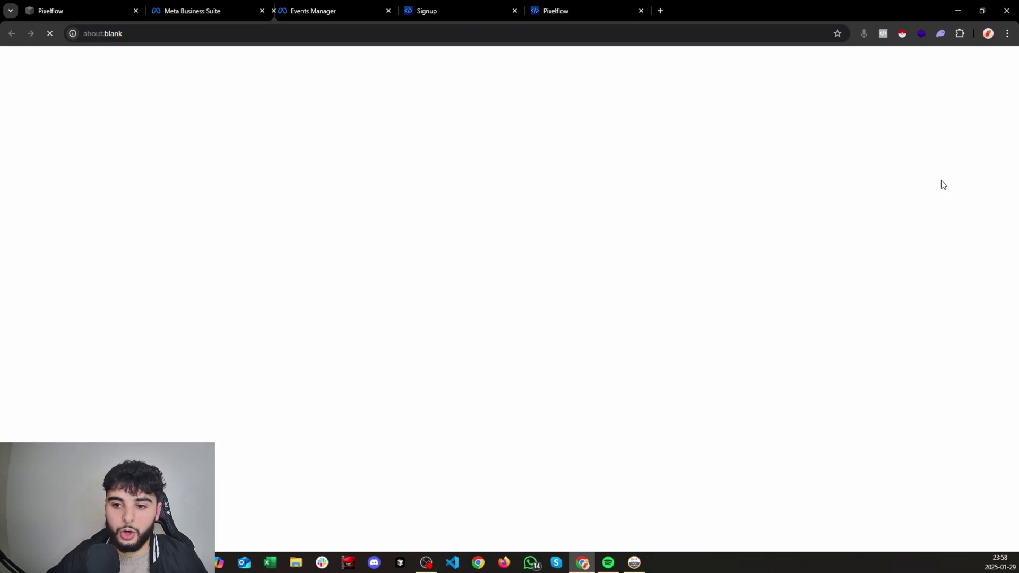
{"action": "left_click", "coordinate": [513, 11]}
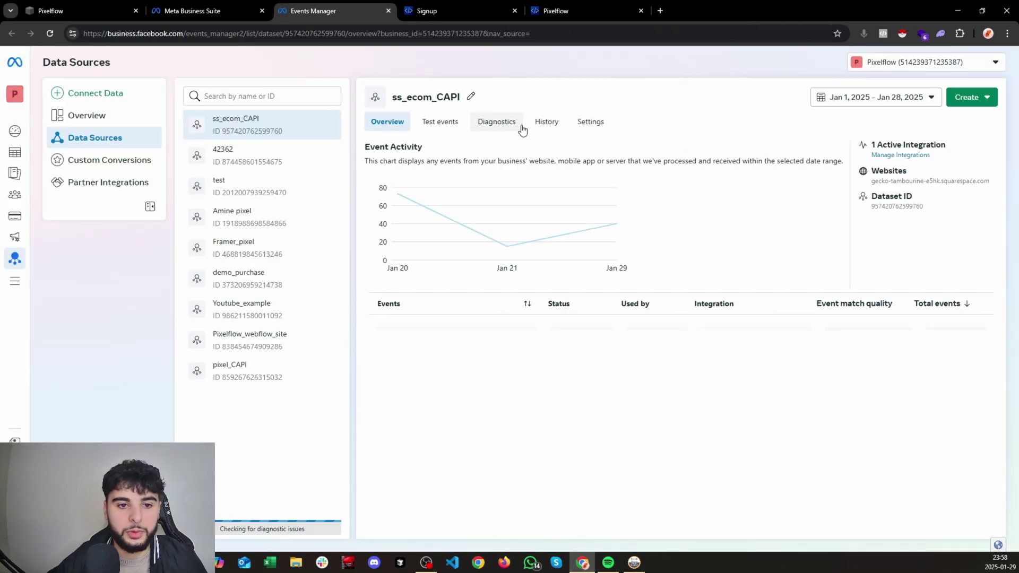
Step: Generate an access token under the dataset's Conversions API direct integration settings and copy it
{"action": "left_click", "coordinate": [595, 123]}
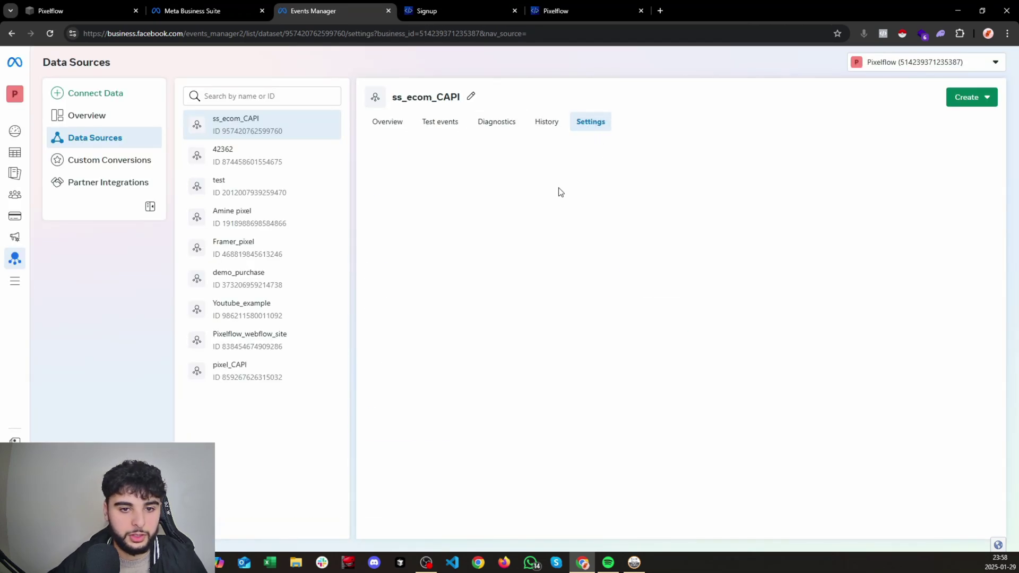
{"action": "scroll", "coordinate": [644, 185], "scroll_direction": "down", "scroll_amount": 15}
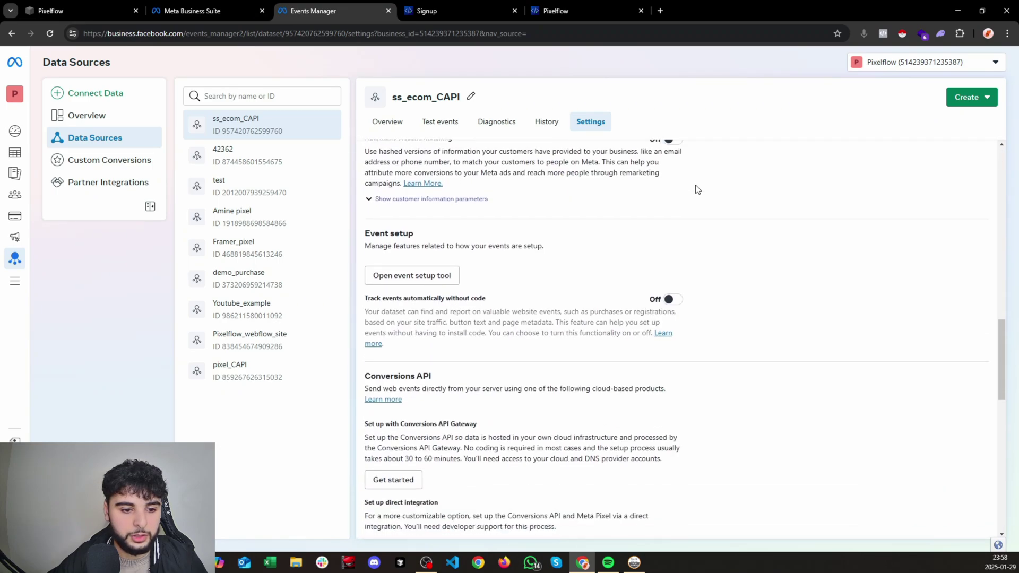
{"action": "scroll", "coordinate": [697, 189], "scroll_direction": "down", "scroll_amount": 4}
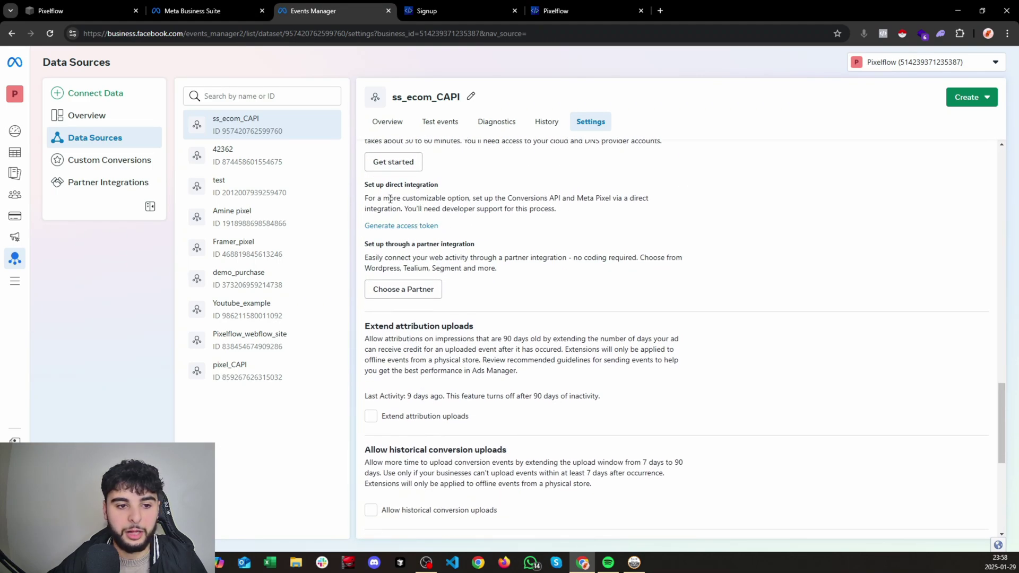
{"action": "left_click_drag", "start_coordinate": [366, 200], "coordinate": [607, 200]}
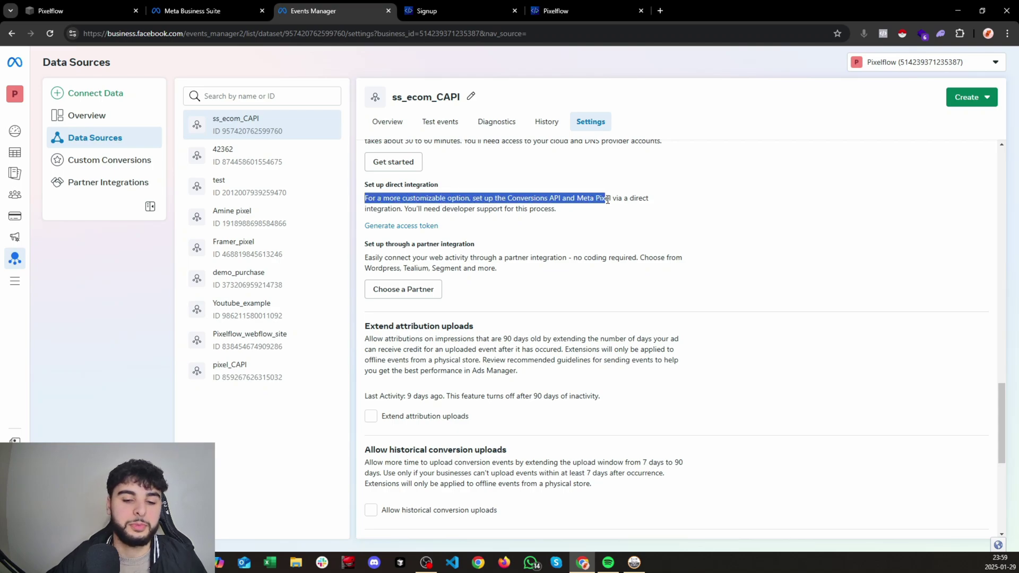
{"action": "left_click", "coordinate": [432, 226]}
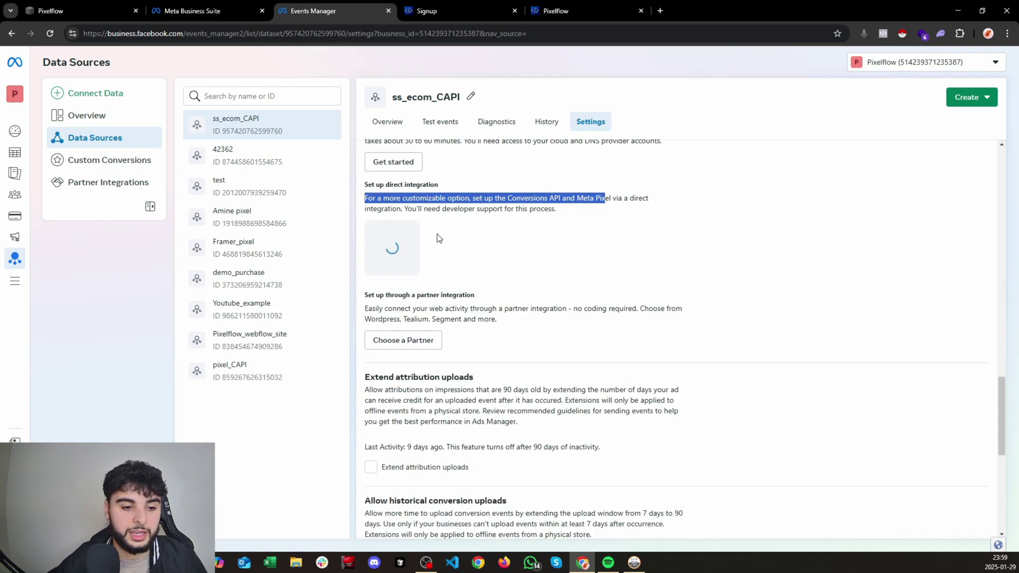
{"action": "left_click", "coordinate": [485, 276]}
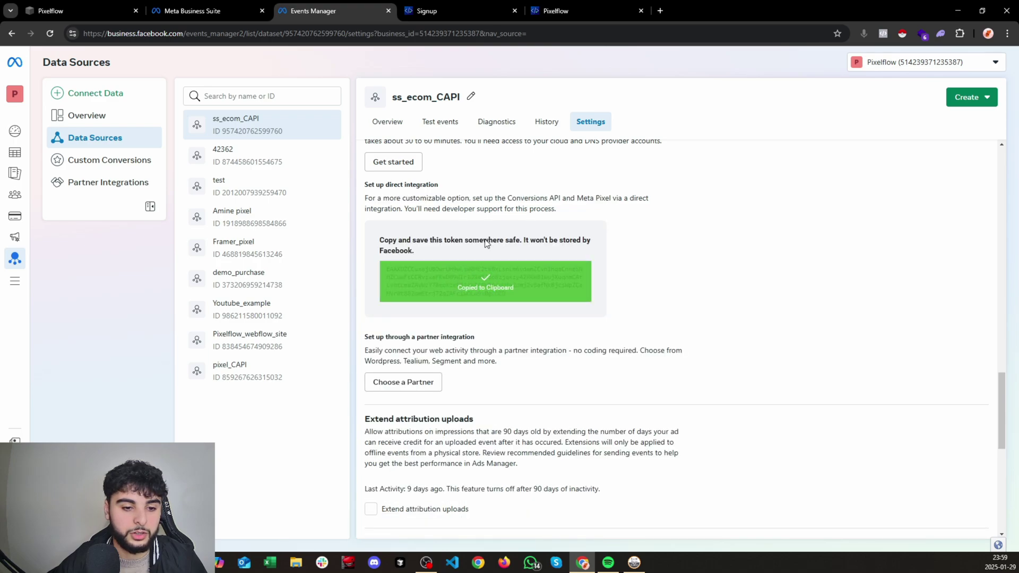
Step: Paste the access token into the new pixel's form in Pixelflow and enable the Test Pixel option
{"action": "left_click", "coordinate": [546, 7]}
{"action": "left_click", "coordinate": [484, 307]}
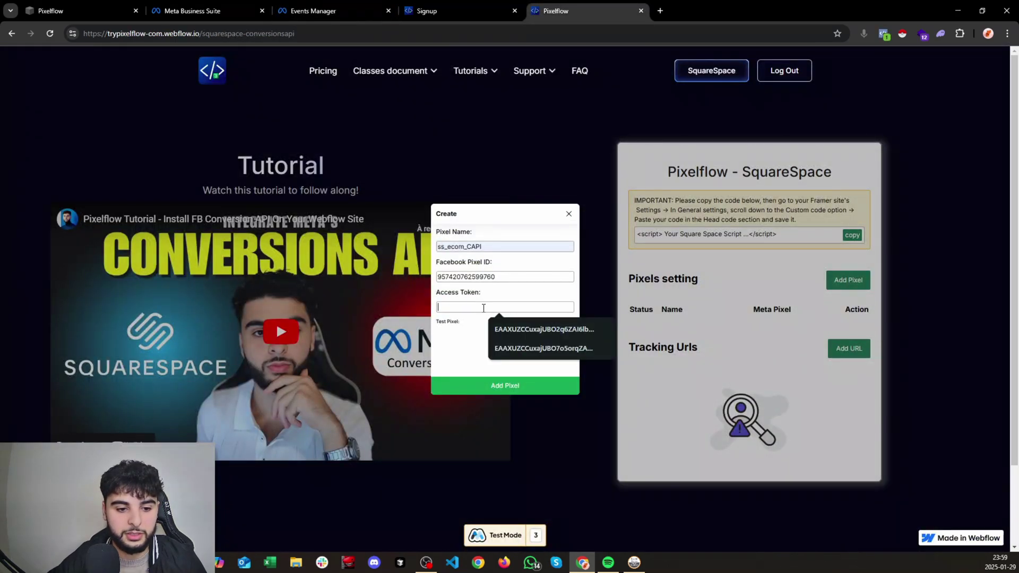
{"action": "key", "text": "ctrl+v"}
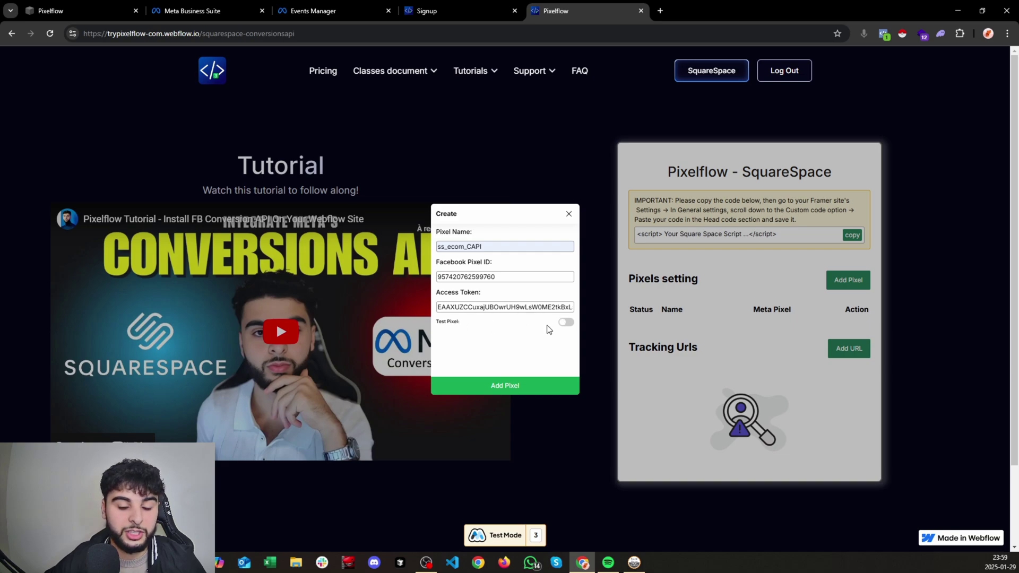
{"action": "left_click", "coordinate": [566, 323]}
{"action": "left_click_drag", "start_coordinate": [440, 338], "coordinate": [486, 342]}
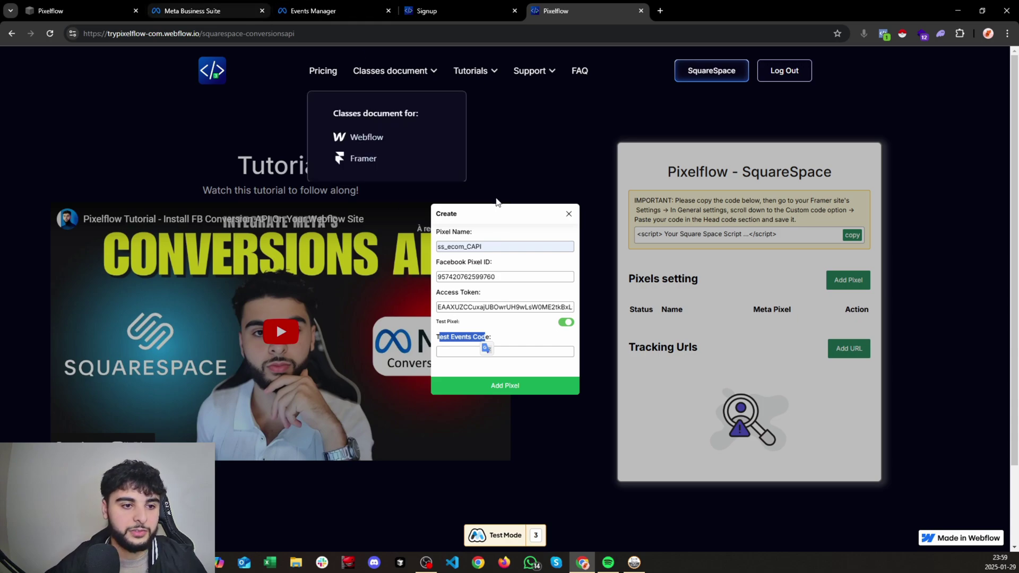
{"action": "left_click", "coordinate": [518, 335]}
Step: Clear the session activity in the dataset's Test events in Events Manager and expand the instructions for confirming the server's events
{"action": "left_click", "coordinate": [313, 11]}
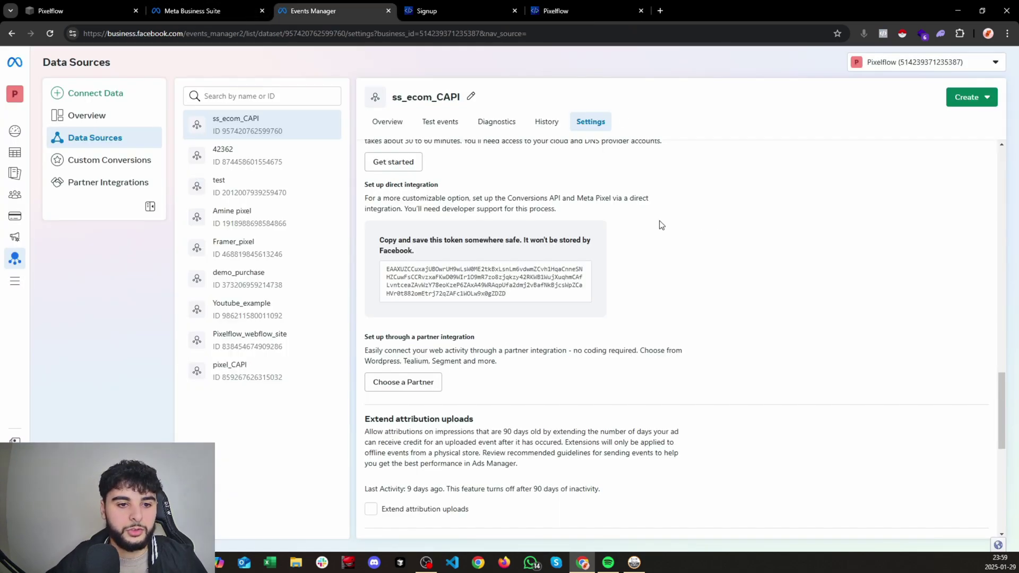
{"action": "left_click", "coordinate": [440, 122]}
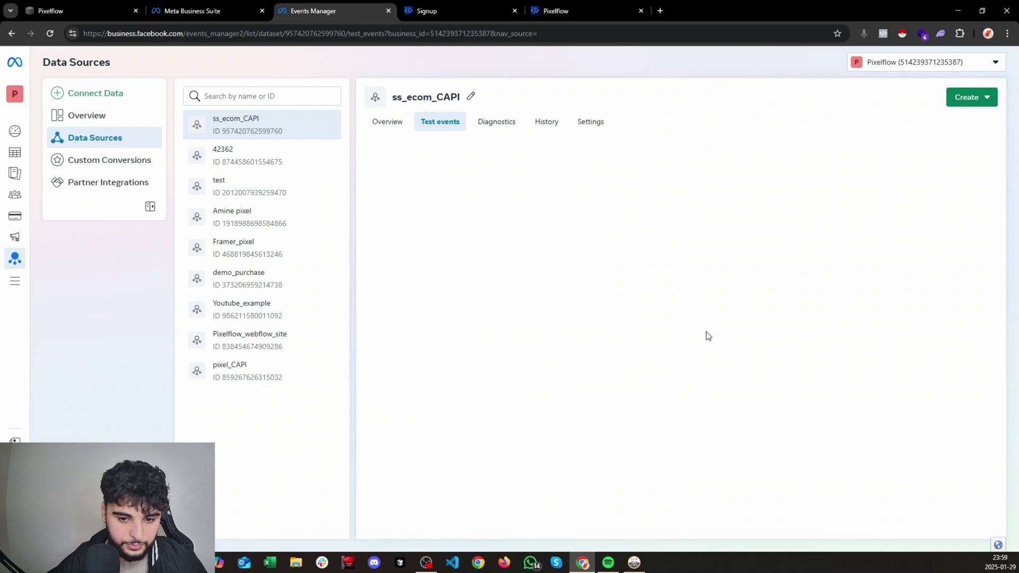
{"action": "left_click", "coordinate": [442, 128]}
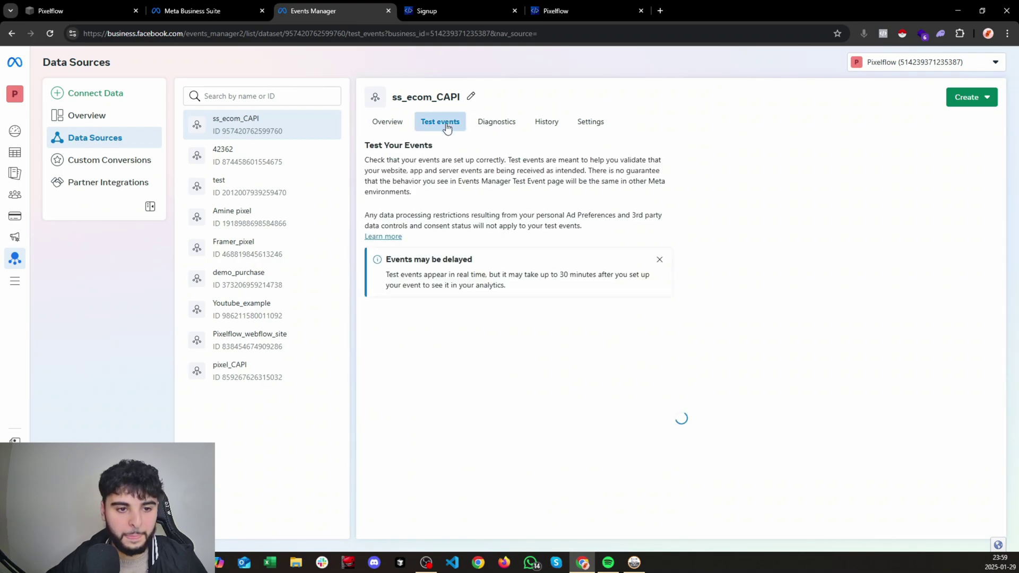
{"action": "left_click", "coordinate": [939, 321]}
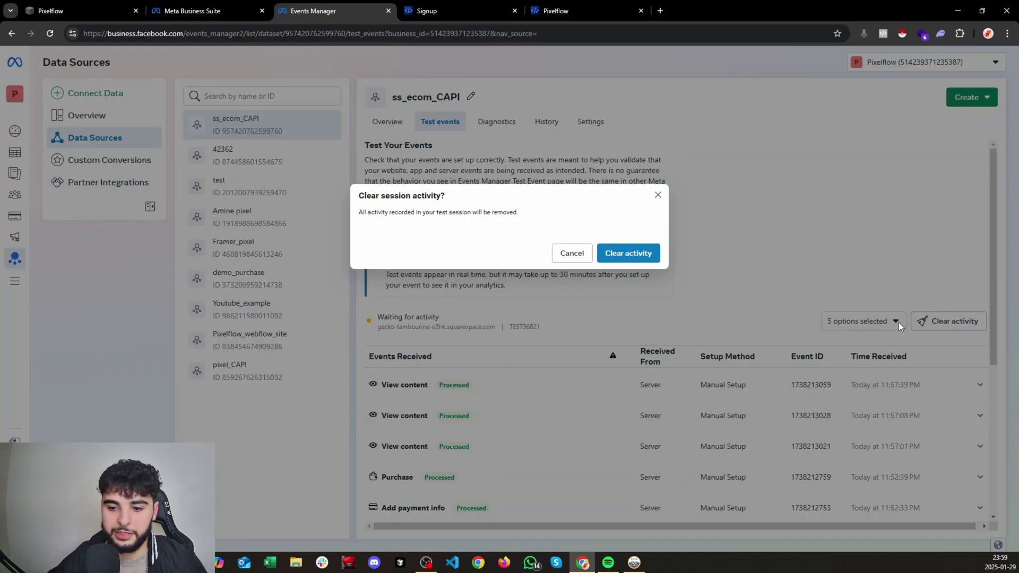
{"action": "left_click", "coordinate": [629, 253]}
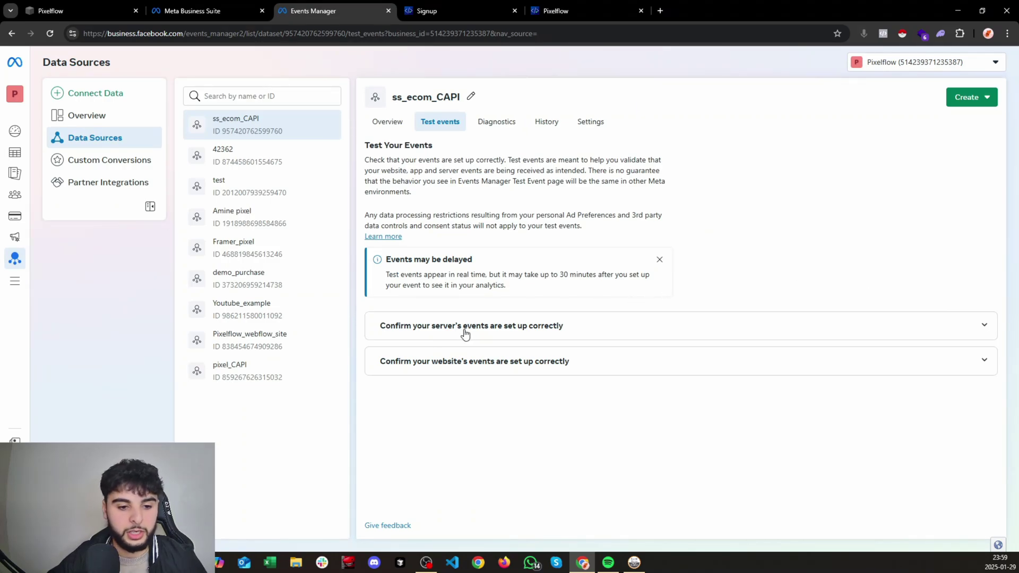
{"action": "left_click", "coordinate": [853, 327]}
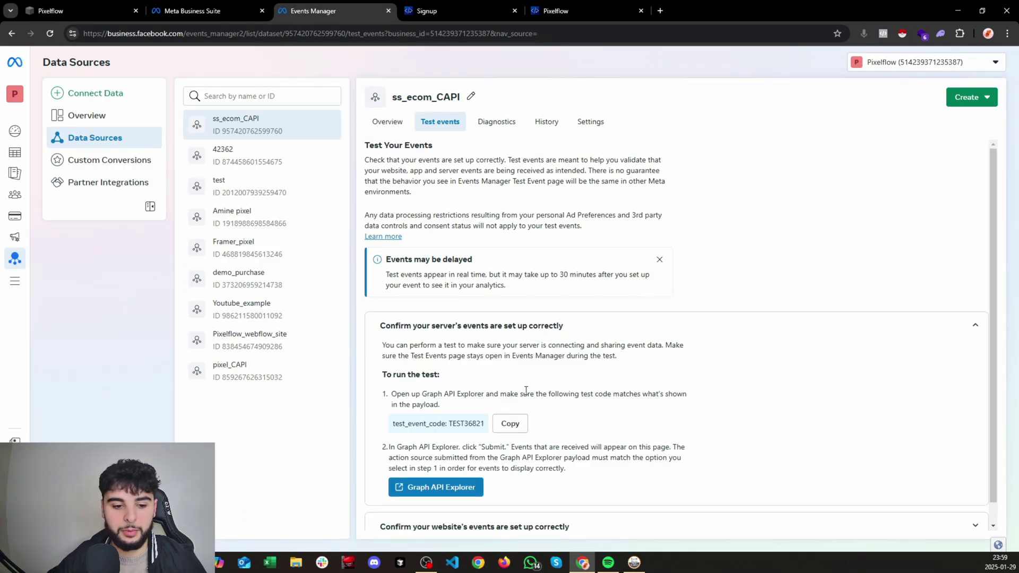
Step: Copy the test event code from Events Manager into the new pixel's form in Pixelflow and add the pixel
{"action": "left_click_drag", "start_coordinate": [450, 425], "coordinate": [485, 429]}
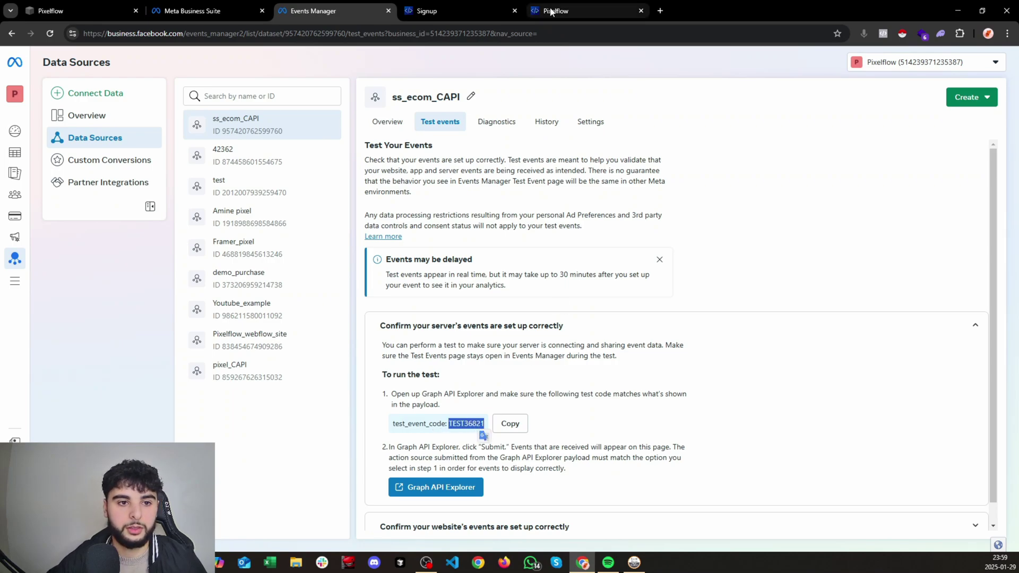
{"action": "key", "text": "ctrl+5"}
{"action": "left_click", "coordinate": [495, 350]}
{"action": "left_click", "coordinate": [511, 370]}
{"action": "left_click", "coordinate": [526, 386]}
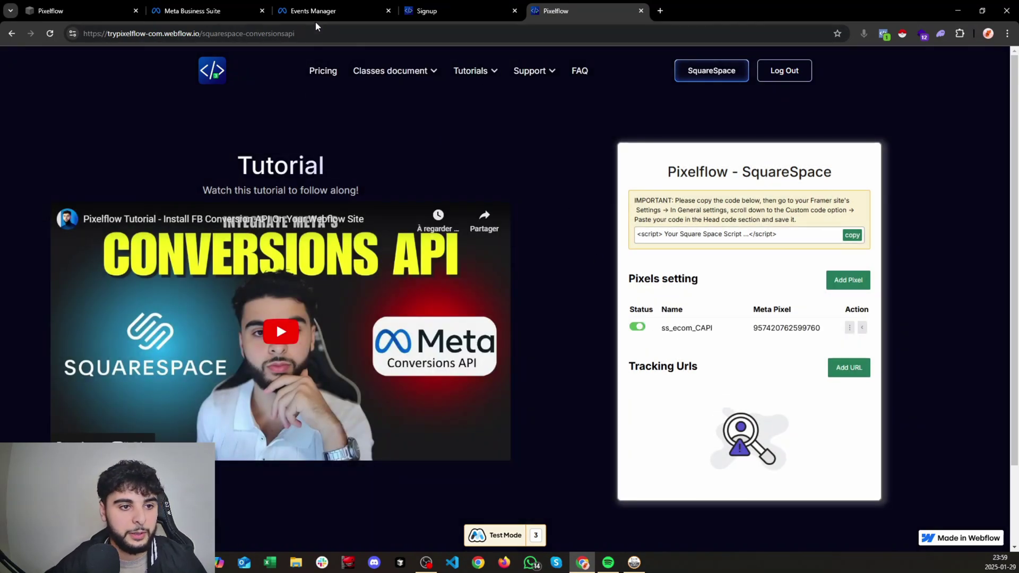
Step: Preview the Squarespace site full screen and open the "new Name" product from the shop
{"action": "left_click", "coordinate": [106, 11]}
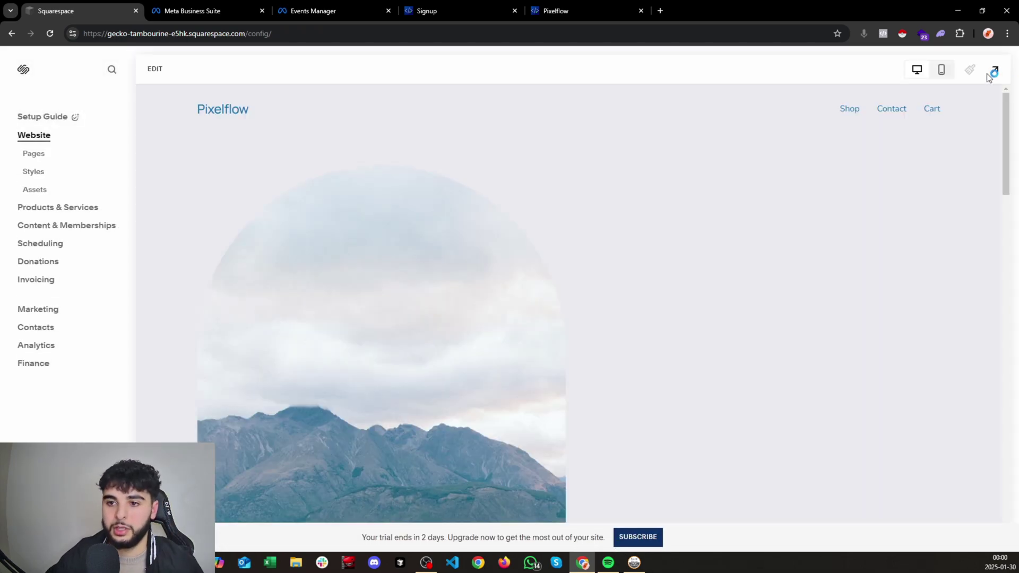
{"action": "left_click", "coordinate": [993, 78]}
{"action": "scroll", "coordinate": [685, 159], "scroll_direction": "down", "scroll_amount": 10}
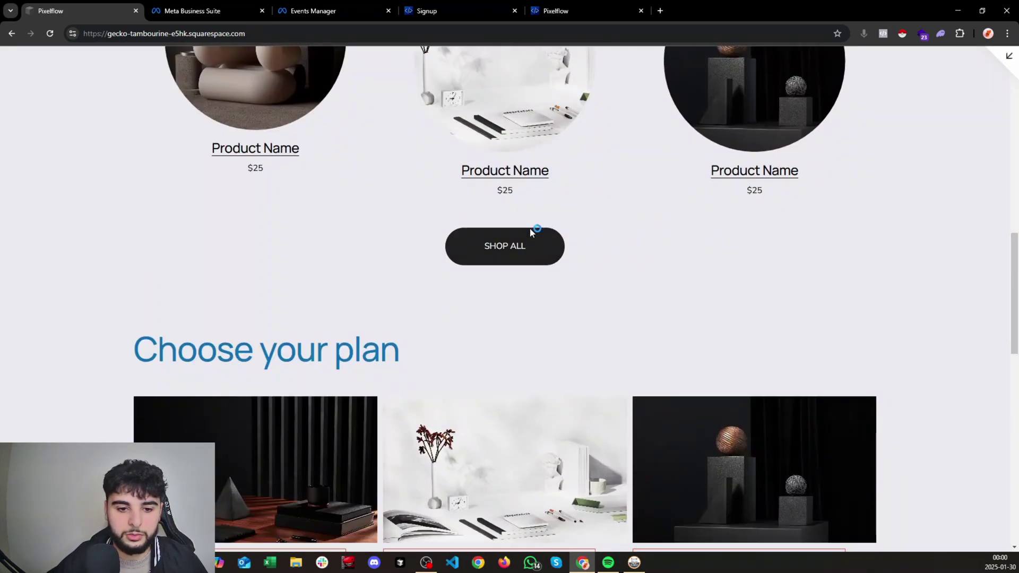
{"action": "left_click", "coordinate": [530, 234]}
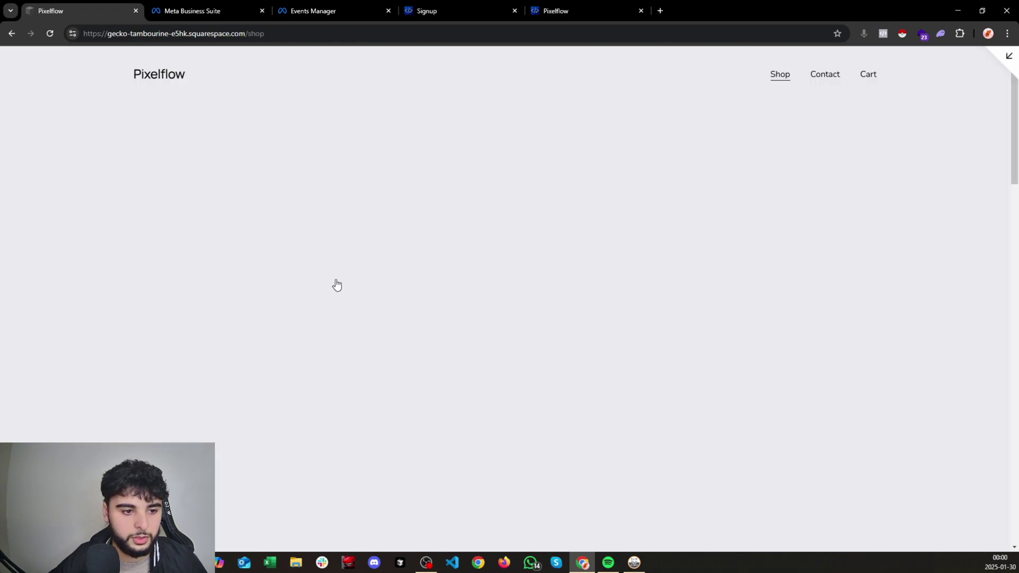
{"action": "left_click", "coordinate": [371, 268]}
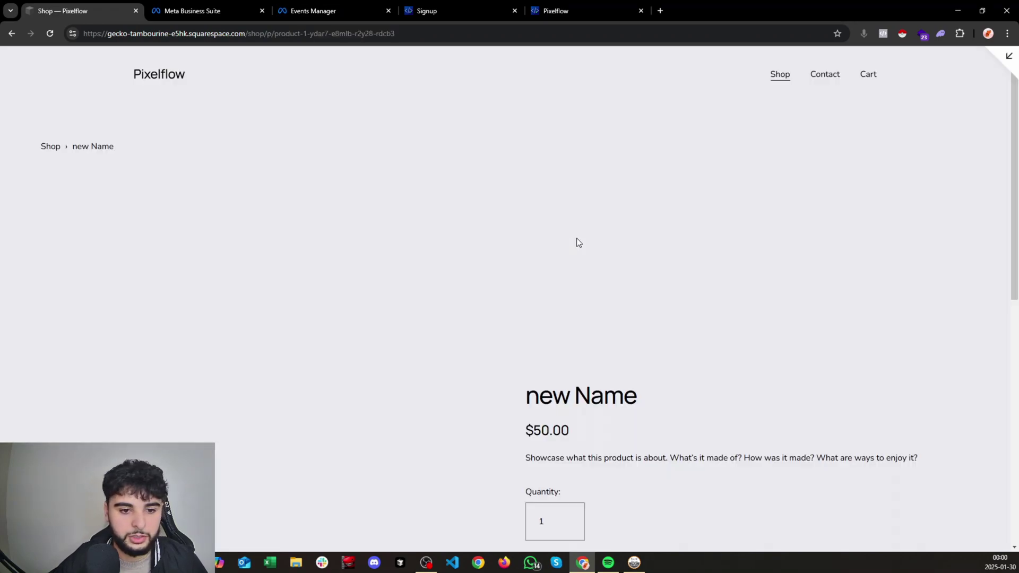
Step: Set the "new Name" product's quantity to 3 and add it to the cart
{"action": "scroll", "coordinate": [559, 246], "scroll_direction": "down", "scroll_amount": 5}
{"action": "left_click", "coordinate": [566, 205]}
{"action": "left_click", "coordinate": [566, 204]}
{"action": "left_click", "coordinate": [741, 265]}
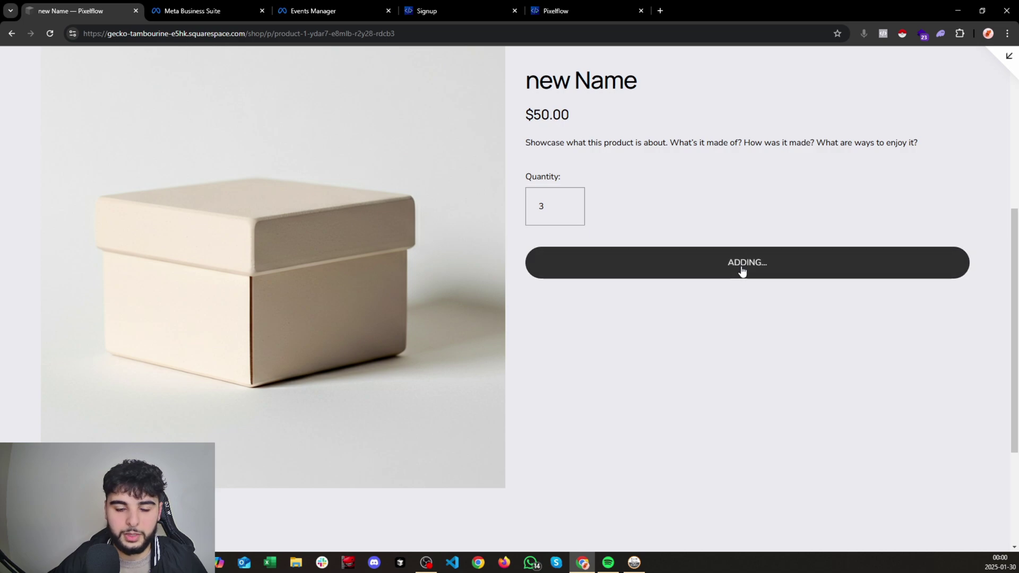
Step: Open the store's cart and proceed to checkout
{"action": "scroll", "coordinate": [819, 206], "scroll_direction": "up", "scroll_amount": 5}
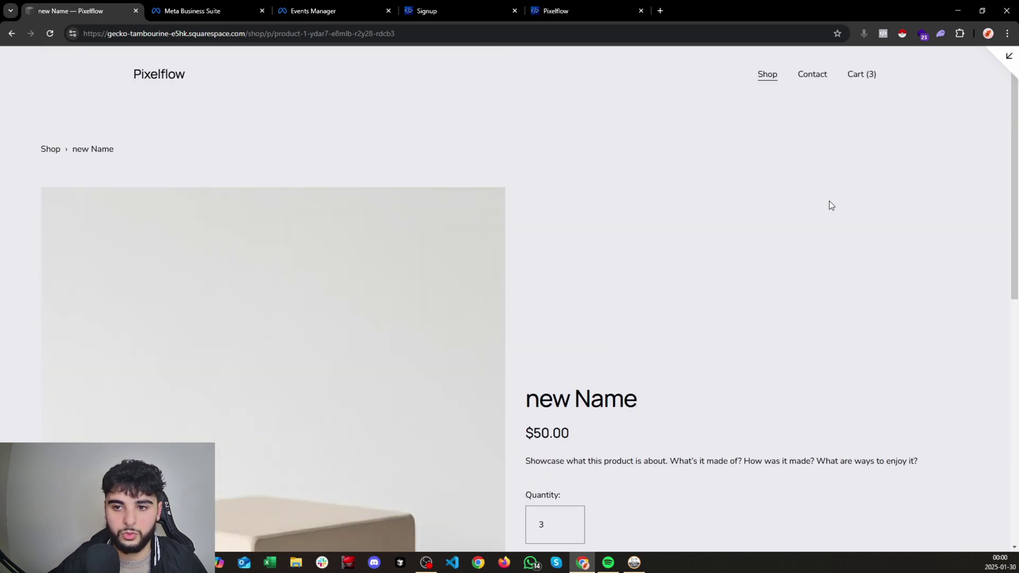
{"action": "left_click", "coordinate": [868, 80]}
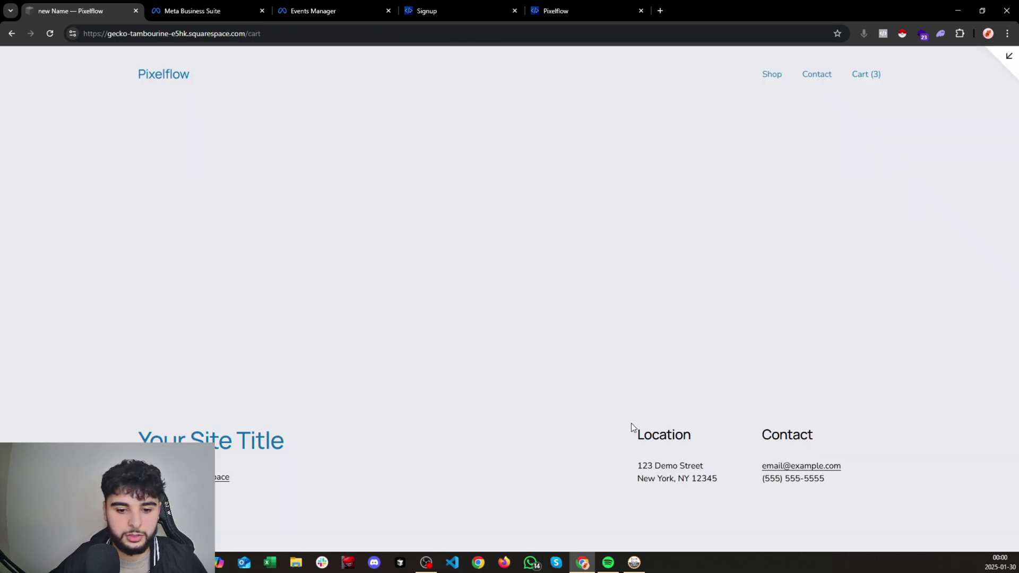
{"action": "left_click", "coordinate": [746, 316]}
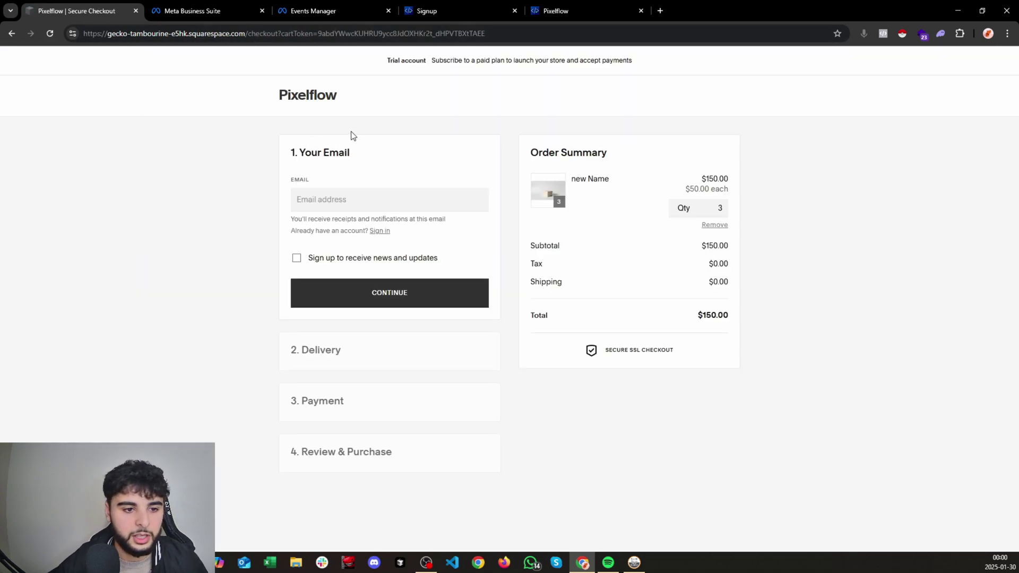
Step: Check the received Add to cart and Initiate checkout events under the dataset's Test events in Events Manager
{"action": "left_click", "coordinate": [308, 9]}
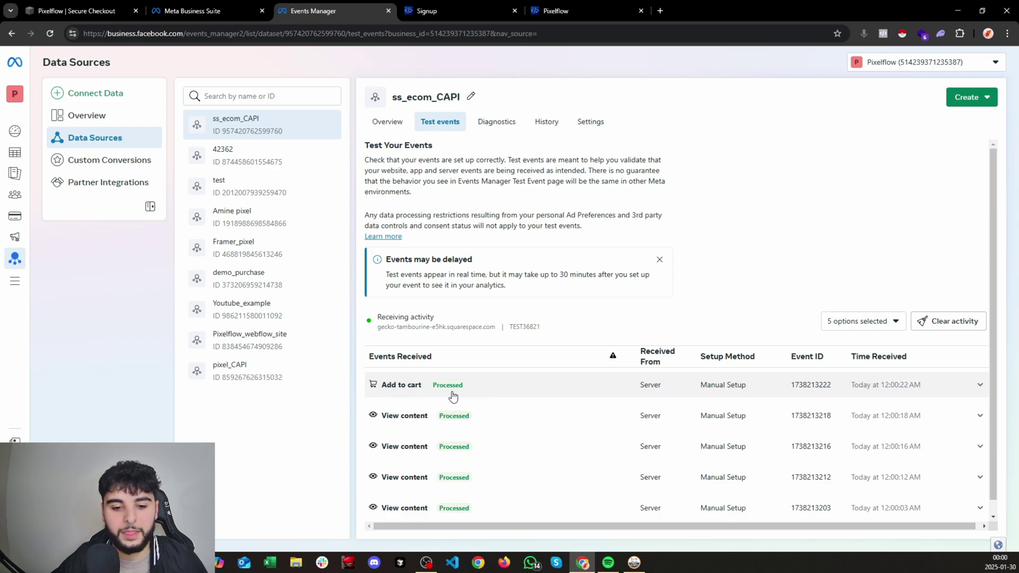
{"action": "left_click", "coordinate": [497, 385]}
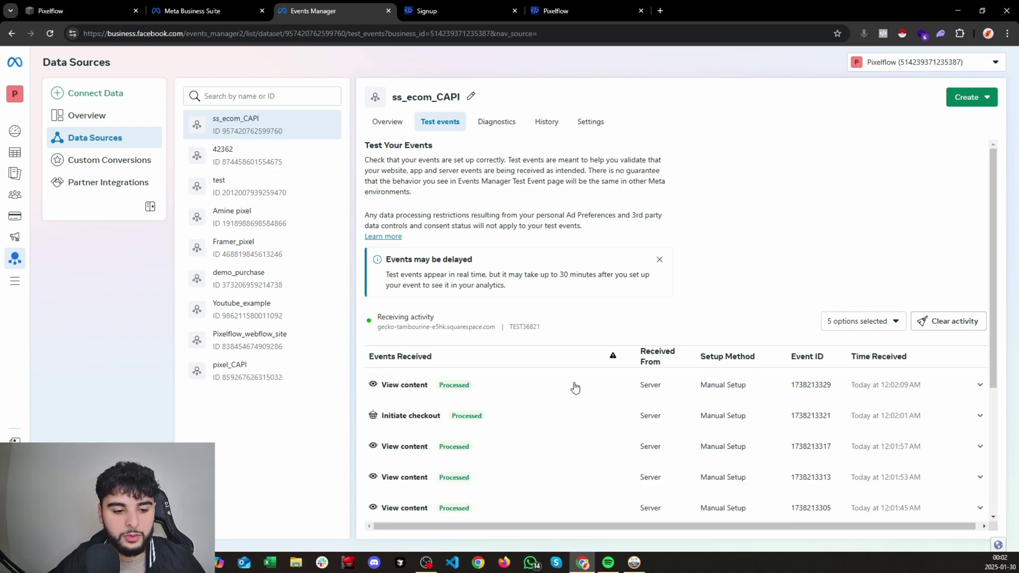
{"action": "left_click", "coordinate": [468, 419]}
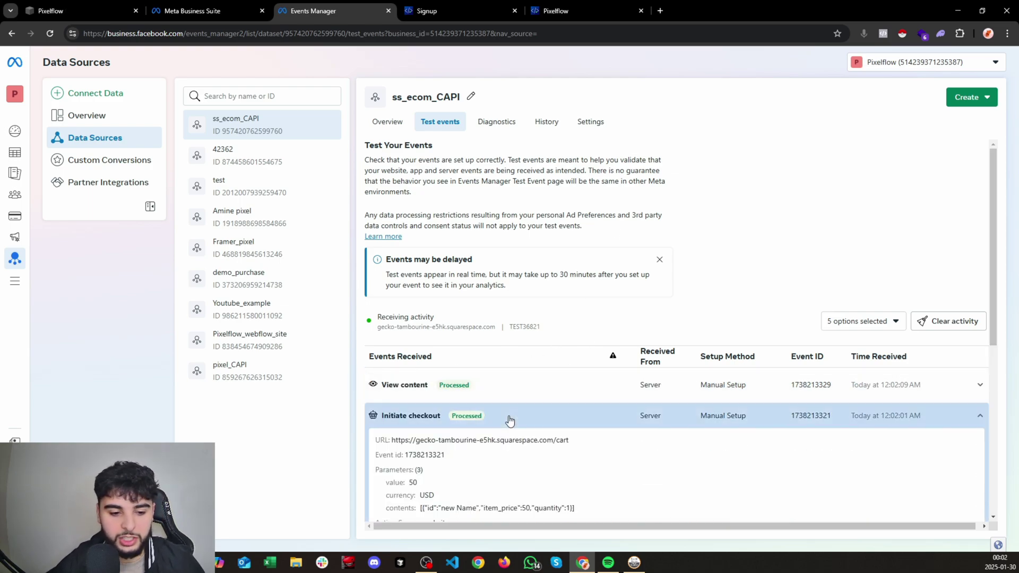
{"action": "scroll", "coordinate": [507, 420], "scroll_direction": "down", "scroll_amount": 2}
{"action": "left_click", "coordinate": [541, 316]}
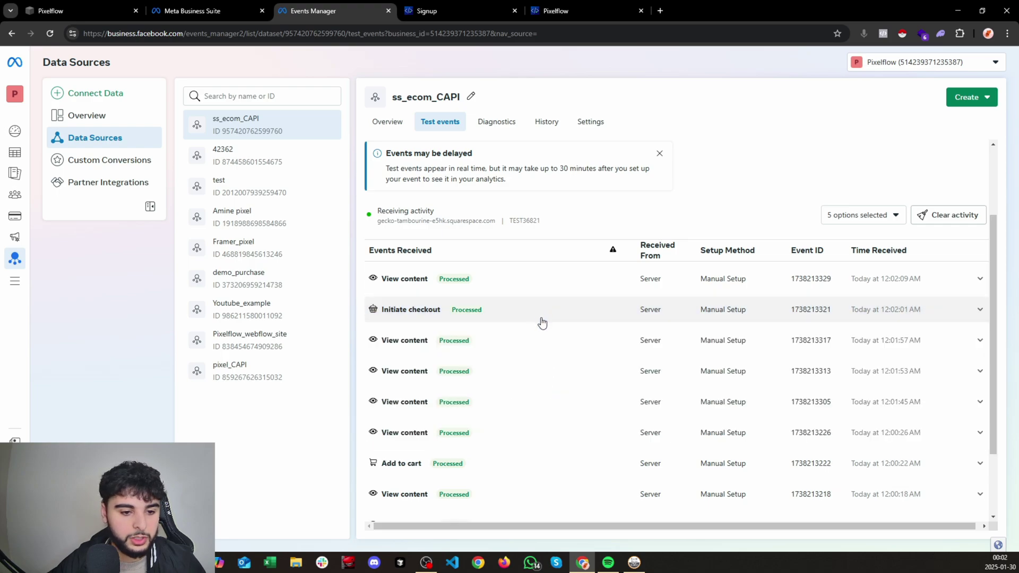
Step: Open Pixelflow's Add URL form and copy the address of the Contact page from the Squarespace site preview
{"action": "left_click", "coordinate": [563, 11]}
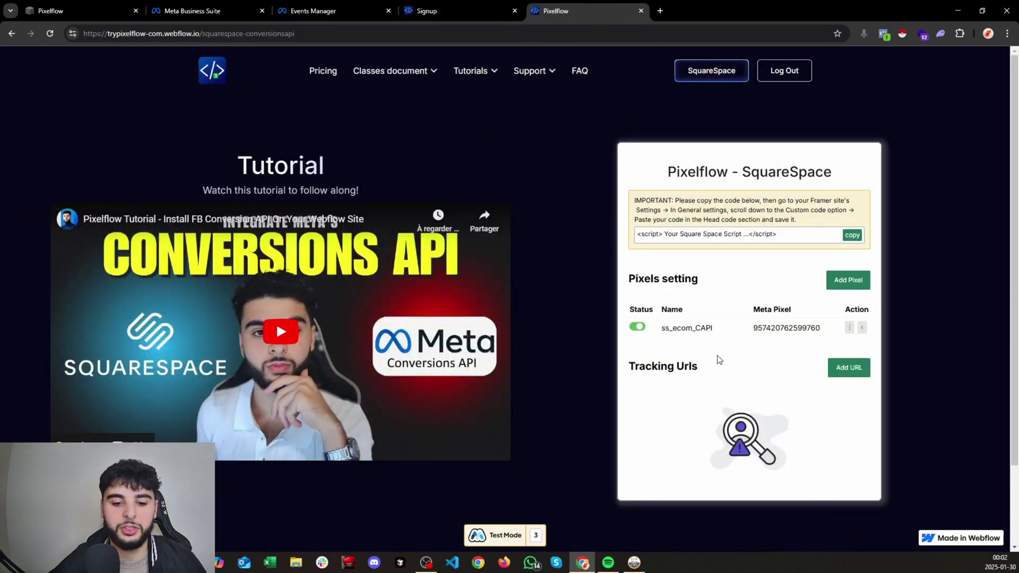
{"action": "left_click", "coordinate": [839, 368]}
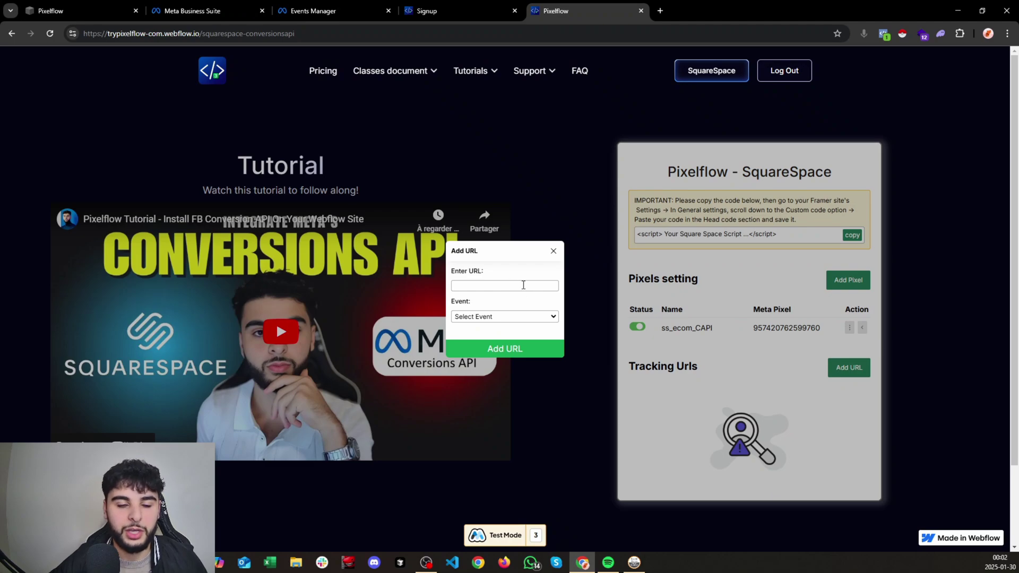
{"action": "left_click", "coordinate": [90, 11]}
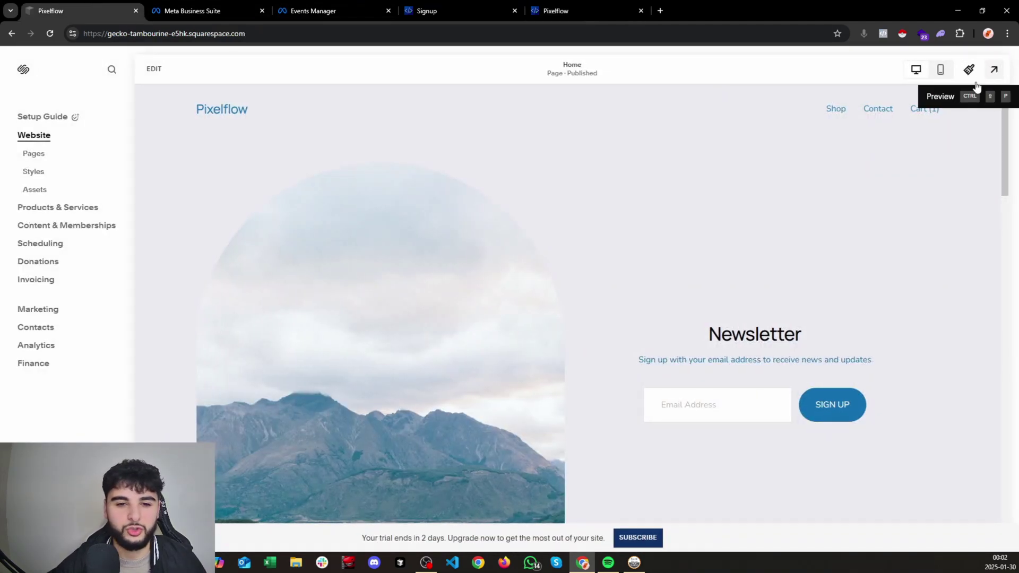
{"action": "left_click", "coordinate": [995, 69]}
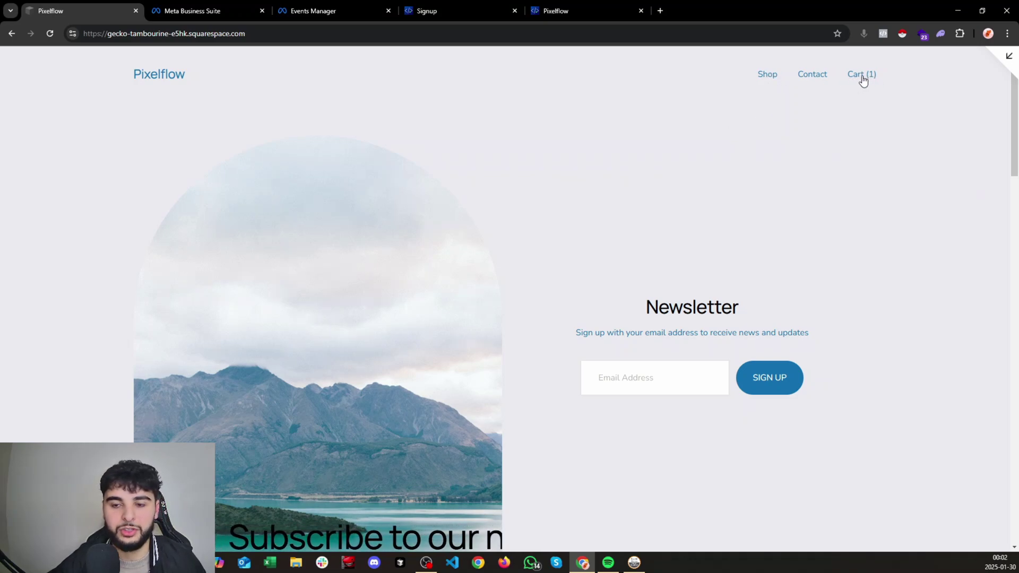
{"action": "left_click", "coordinate": [810, 76]}
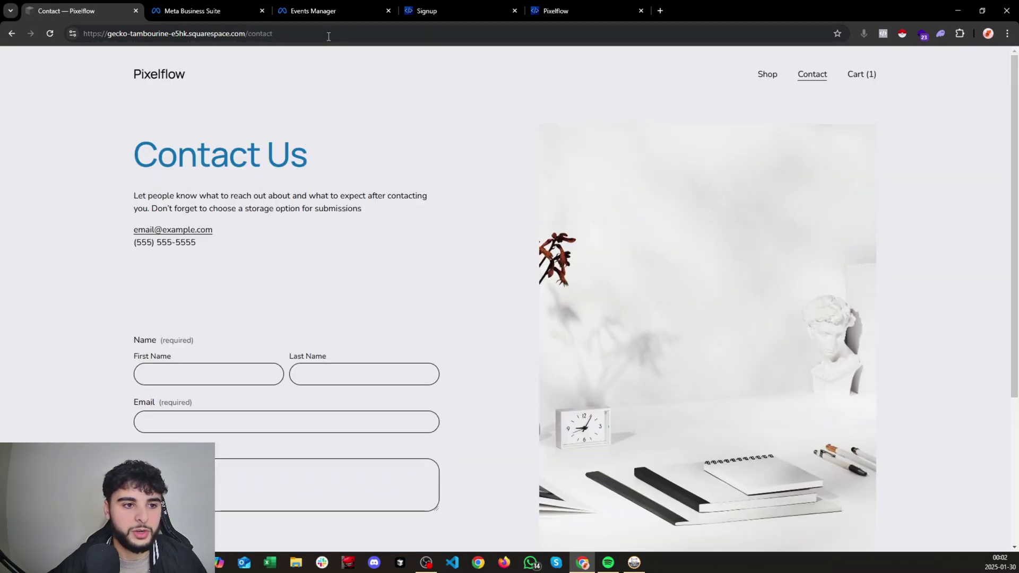
{"action": "left_click", "coordinate": [345, 33]}
{"action": "scroll", "coordinate": [462, 132], "scroll_direction": "down", "scroll_amount": 4}
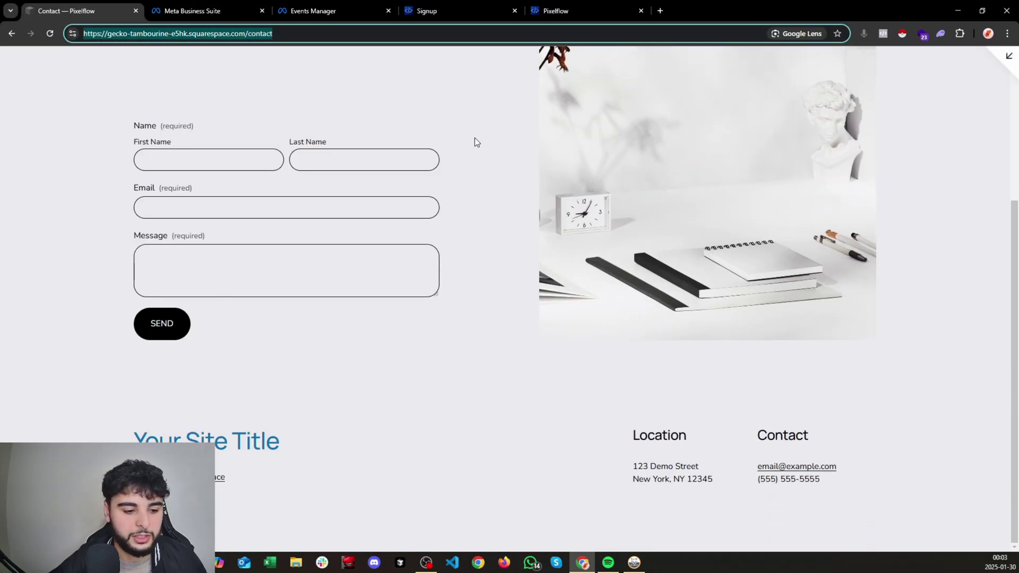
{"action": "scroll", "coordinate": [528, 220], "scroll_direction": "up", "scroll_amount": 4}
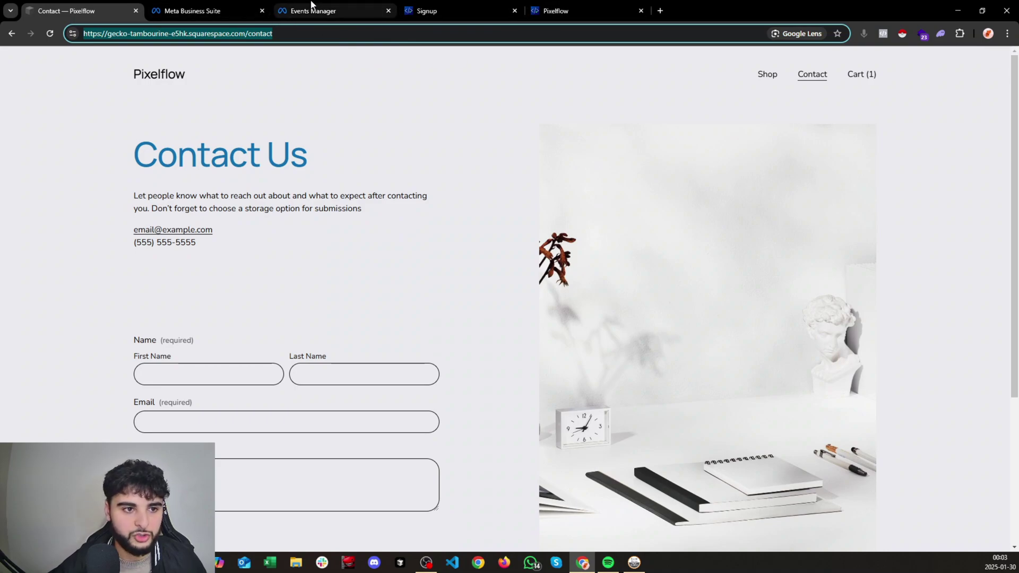
Step: Add the copied Contact page address as a tracking URL in Pixelflow with the Contact event
{"action": "key", "text": "ctrl+Tab"}
{"action": "key", "text": "ctrl+Tab"}
{"action": "key", "text": "ctrl+Tab"}
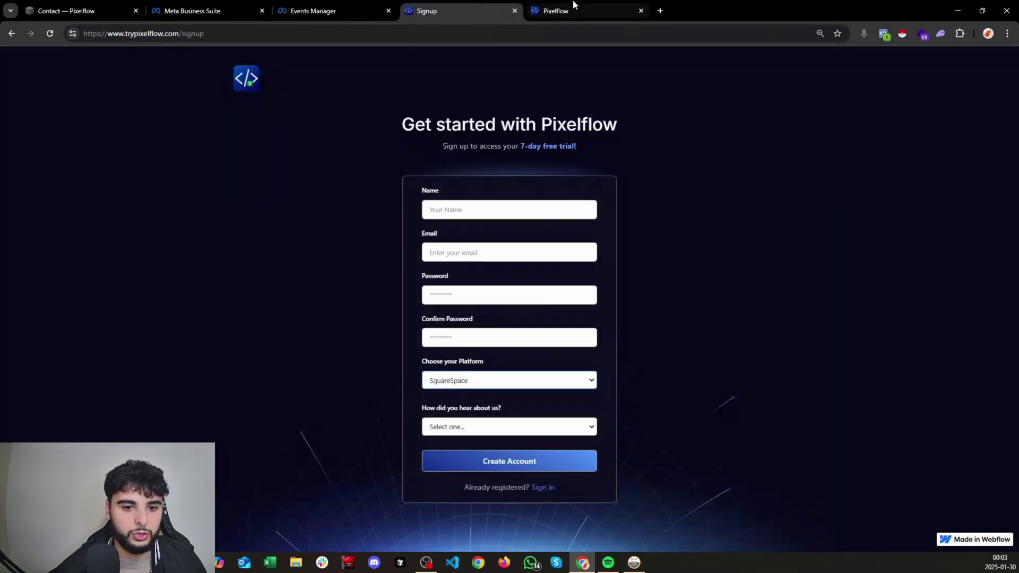
{"action": "left_click", "coordinate": [573, 5]}
{"action": "left_click", "coordinate": [483, 283]}
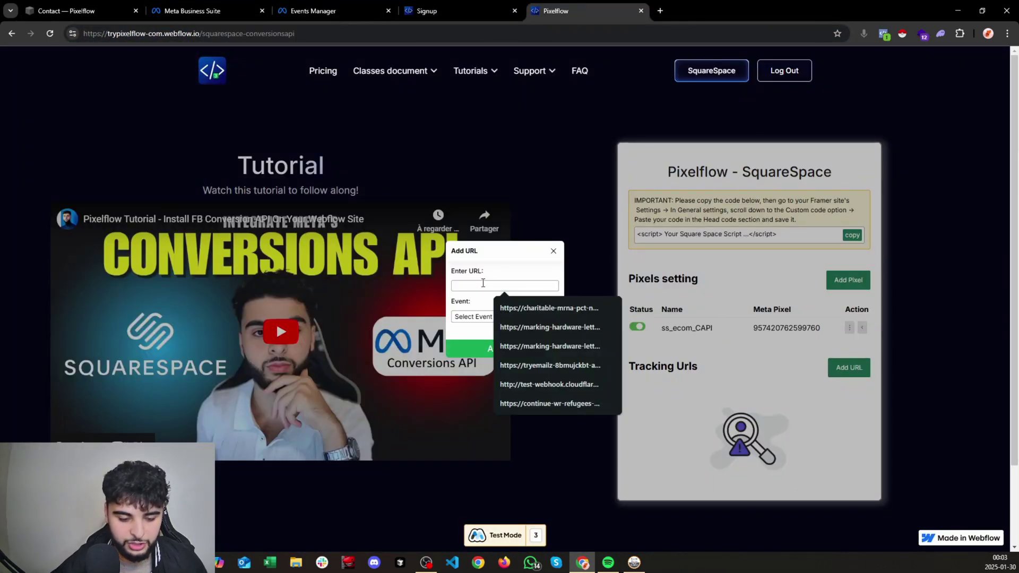
{"action": "key", "text": "ctrl+v"}
{"action": "left_click", "coordinate": [489, 316]}
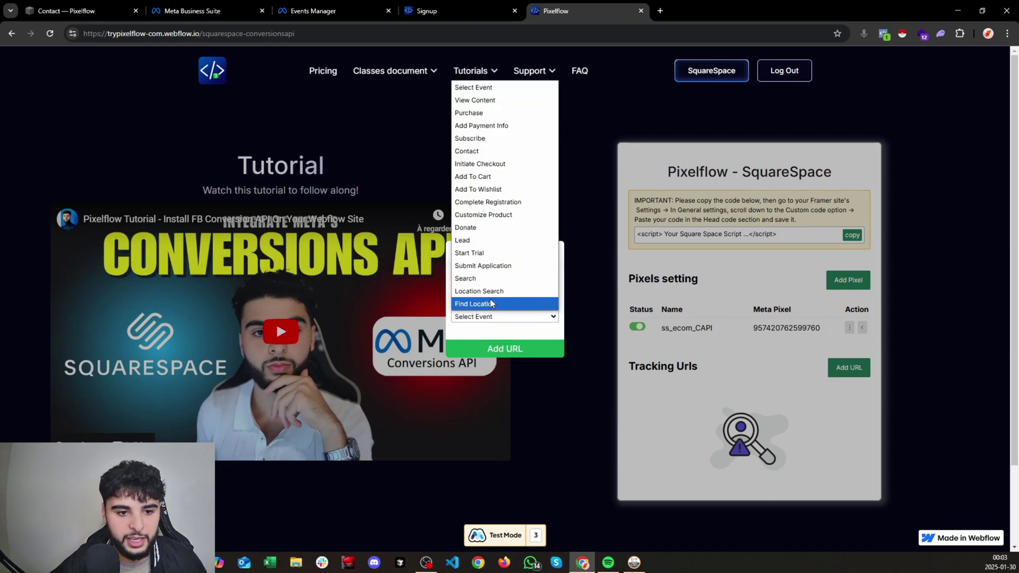
{"action": "left_click", "coordinate": [500, 151]}
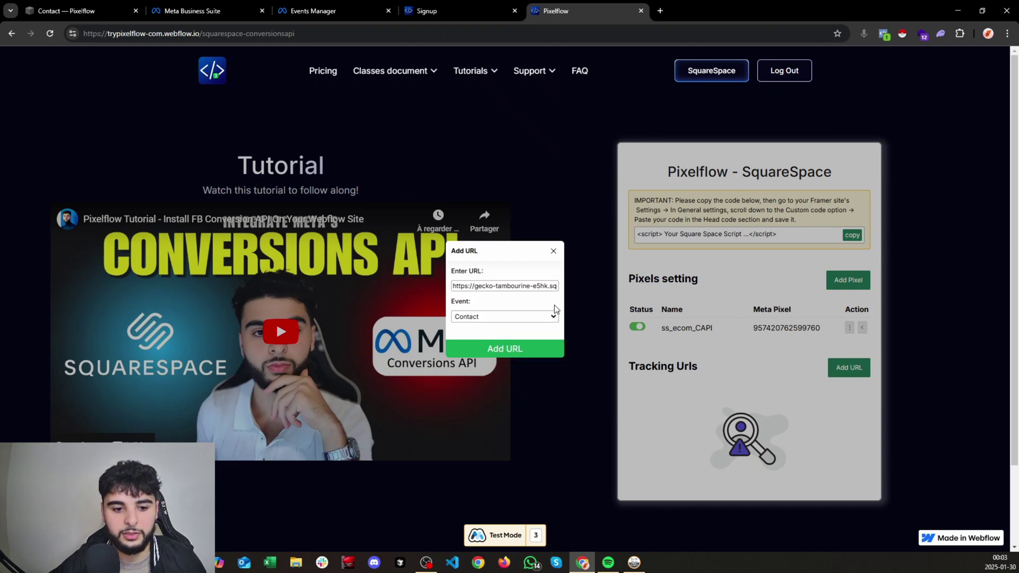
{"action": "left_click", "coordinate": [525, 350]}
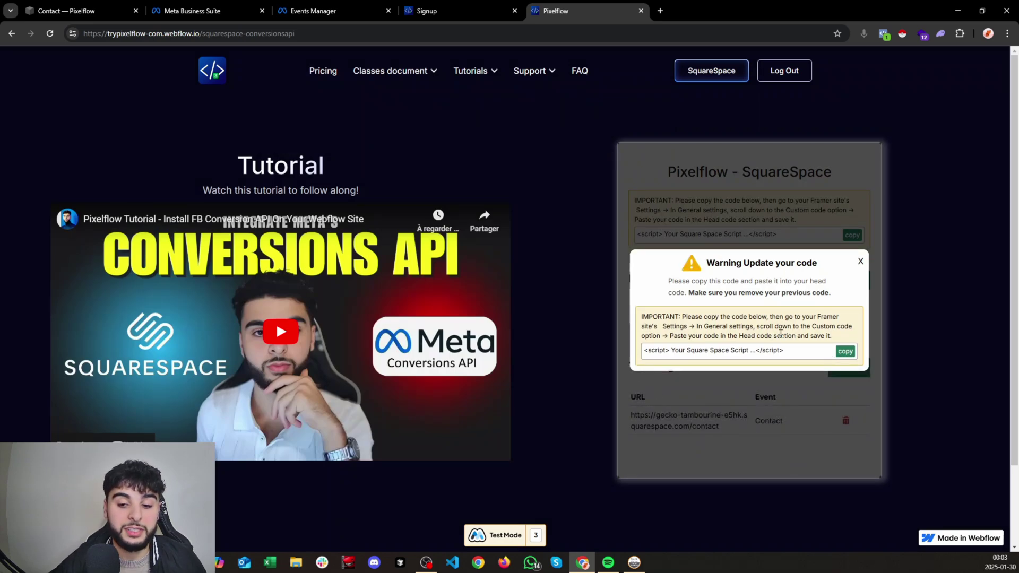
Step: Copy the updated Pixelflow script and search the Squarespace settings for "code injec"
{"action": "left_click", "coordinate": [844, 351]}
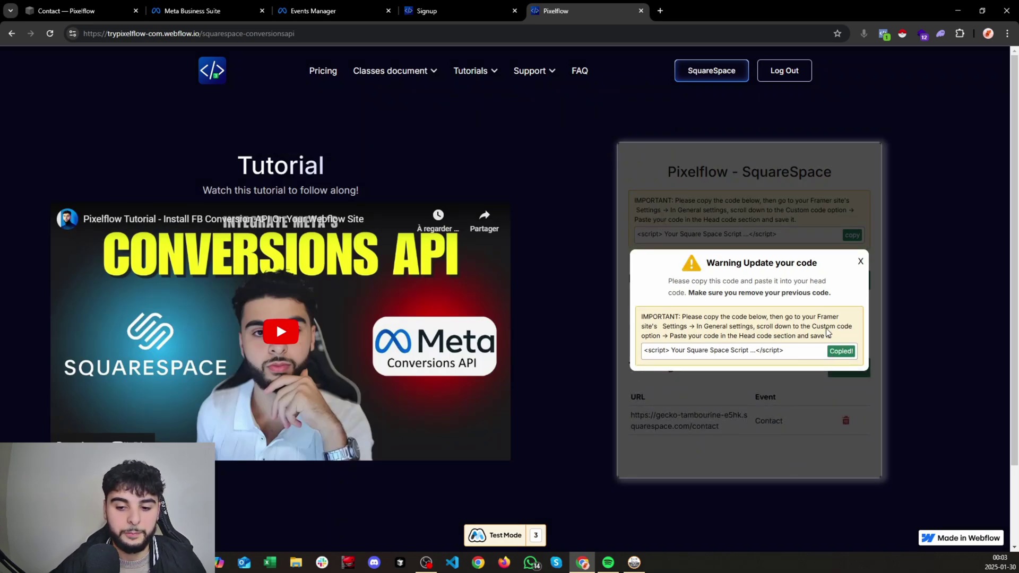
{"action": "left_click", "coordinate": [73, 7]}
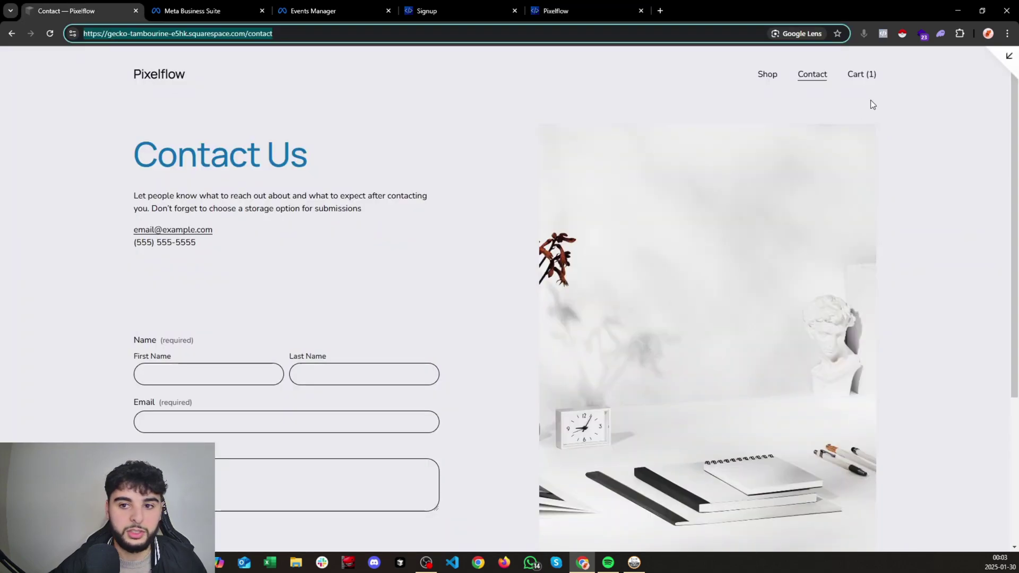
{"action": "left_click", "coordinate": [1009, 60]}
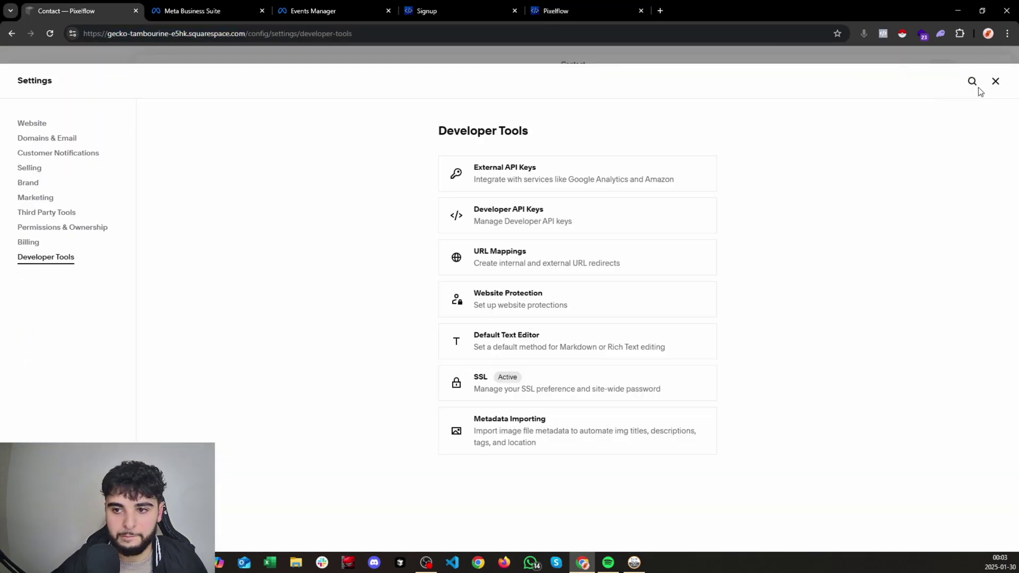
{"action": "left_click", "coordinate": [972, 81]}
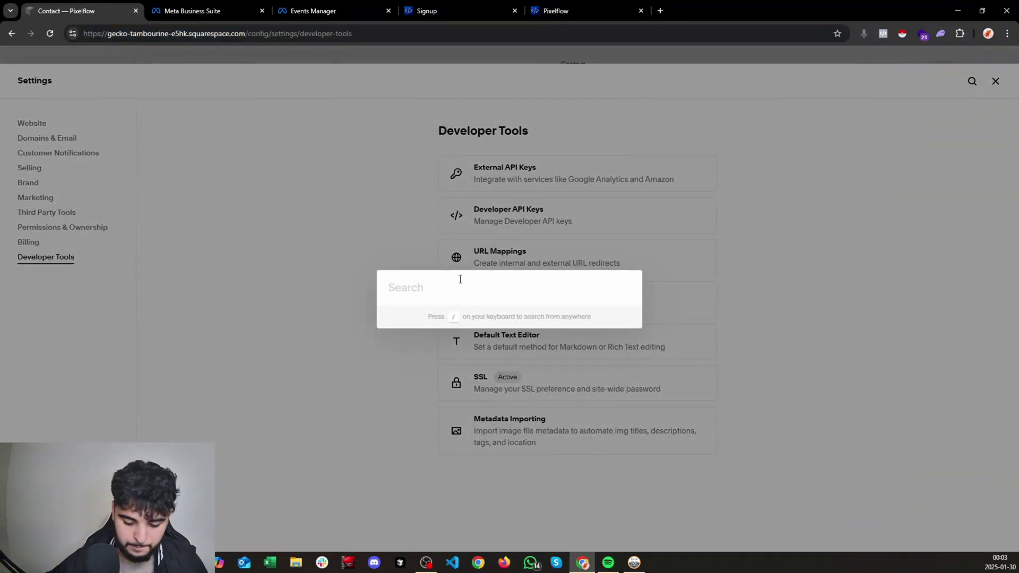
{"action": "type", "text": "code injec"}
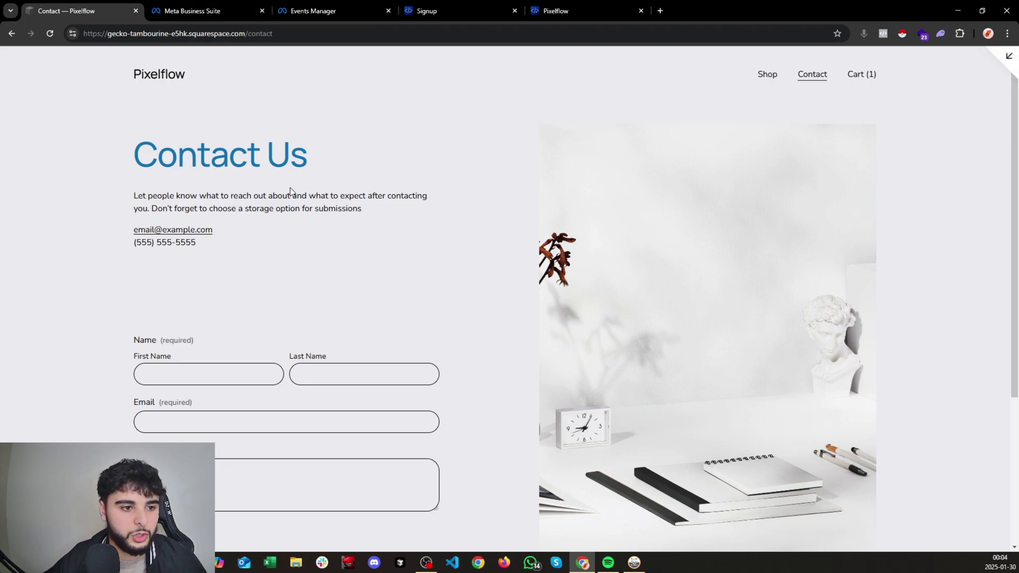
Step: Reload the site's Contact page and inspect the Contact event's details under Test events in Events Manager
{"action": "left_click", "coordinate": [48, 34]}
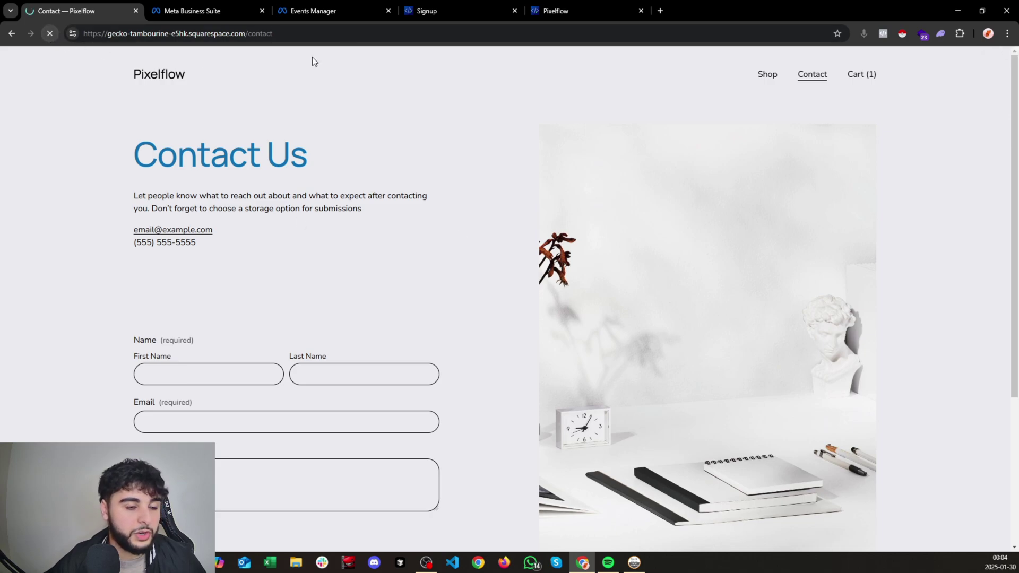
{"action": "left_click", "coordinate": [332, 5]}
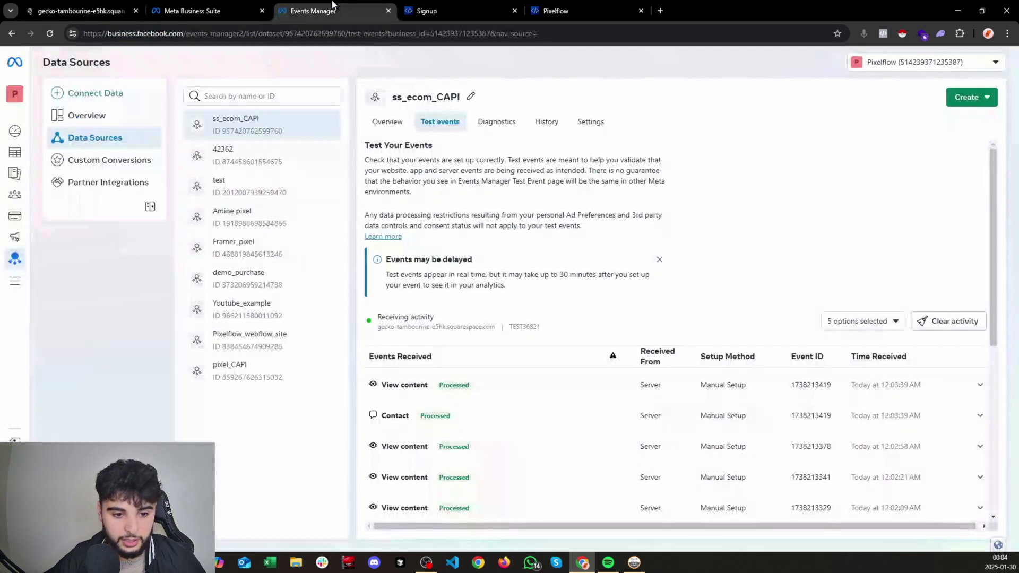
{"action": "left_click", "coordinate": [531, 418]}
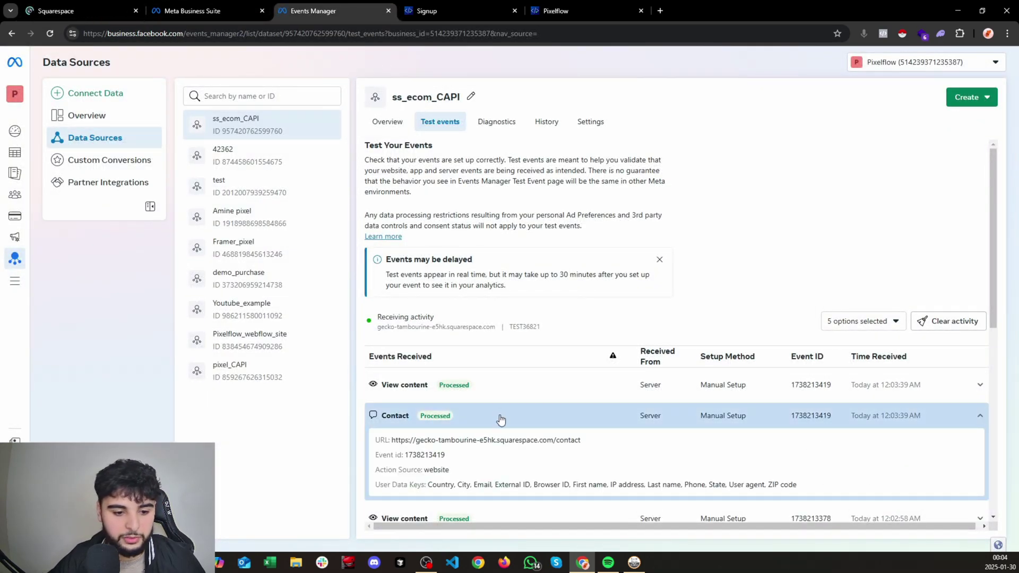
{"action": "left_click", "coordinate": [499, 419]}
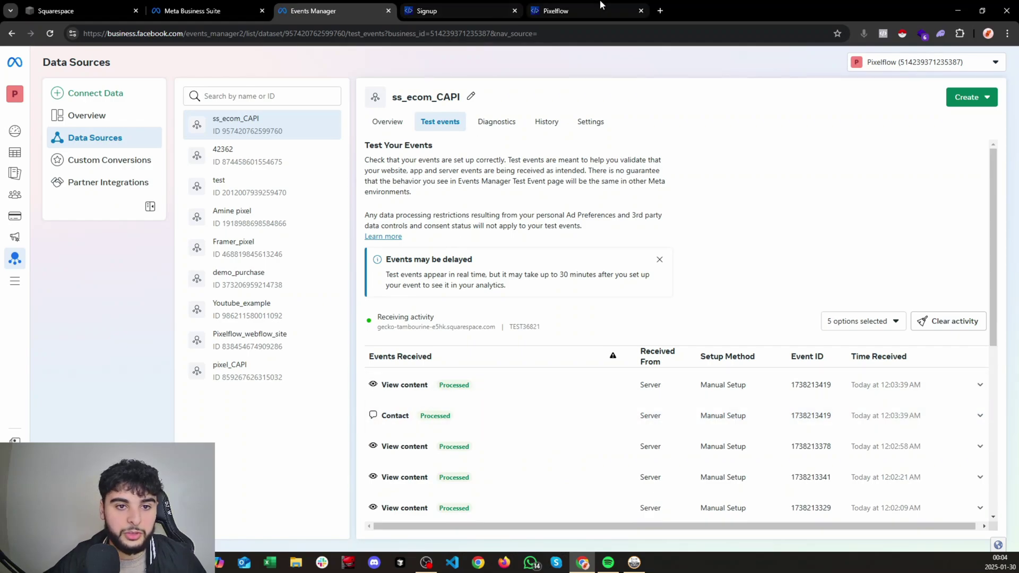
Step: Review the Contact page's entry under Tracking Urls in Pixelflow
{"action": "left_click", "coordinate": [555, 10]}
{"action": "left_click_drag", "start_coordinate": [626, 397], "coordinate": [668, 393]}
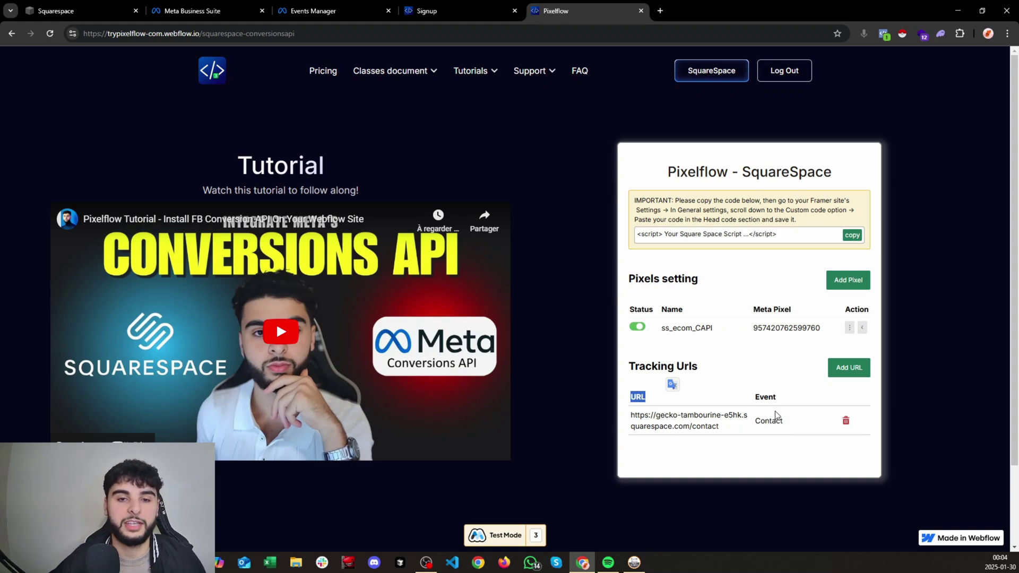
{"action": "left_click", "coordinate": [739, 357]}
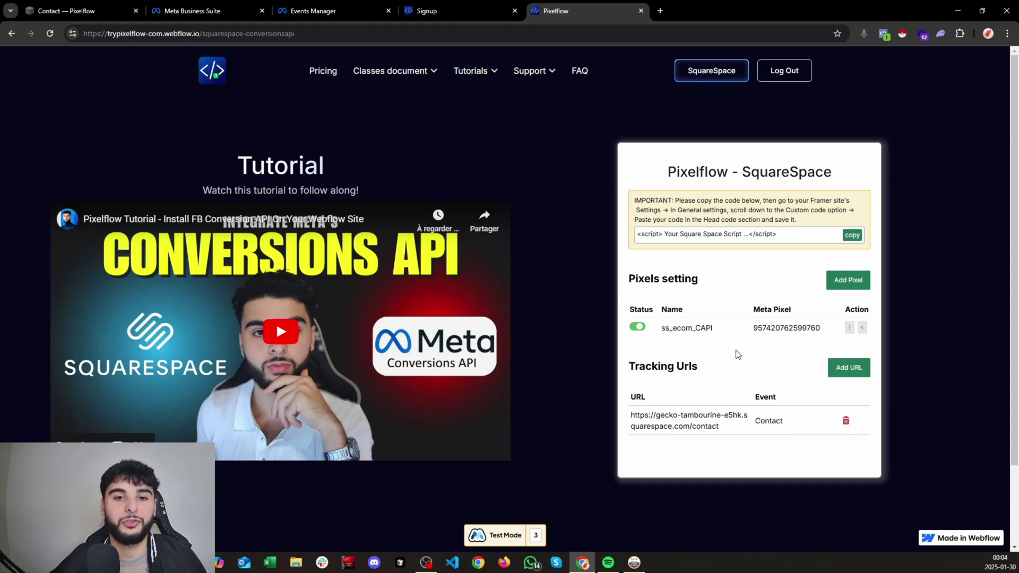